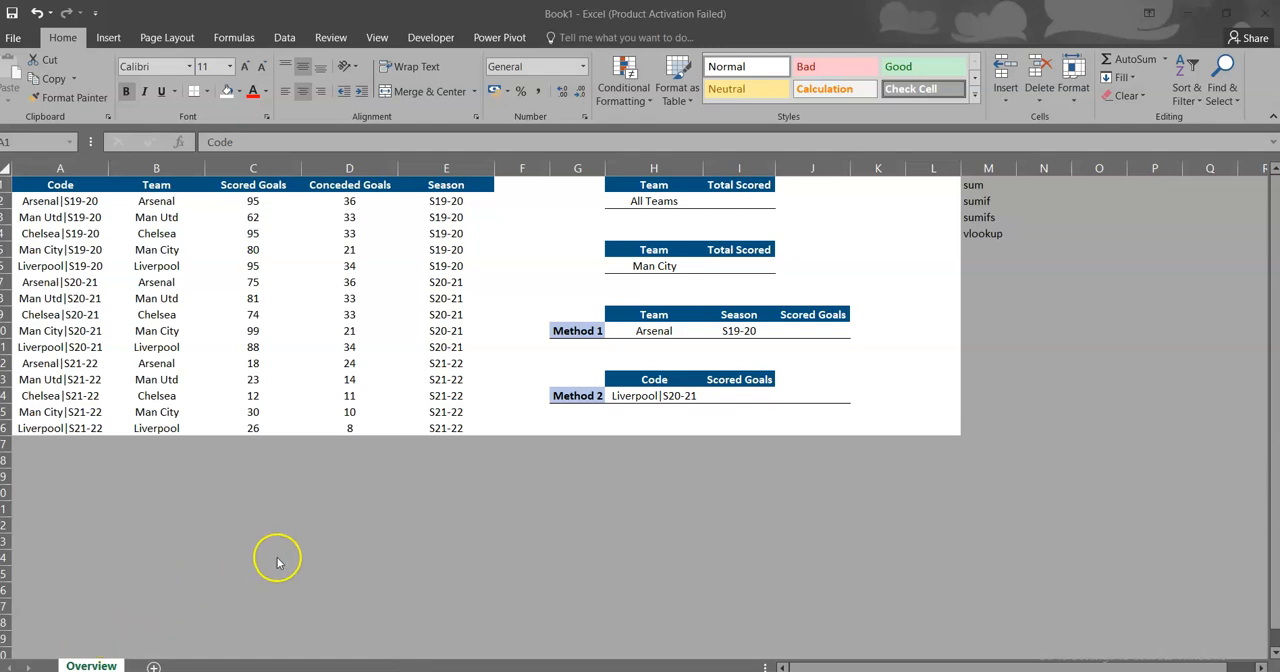
# Step: Enter a SUM formula over C2:C16 in cell I2 to total the scored goals for all teams
pyautogui.click(734, 202)
pyautogui.click(734, 202)
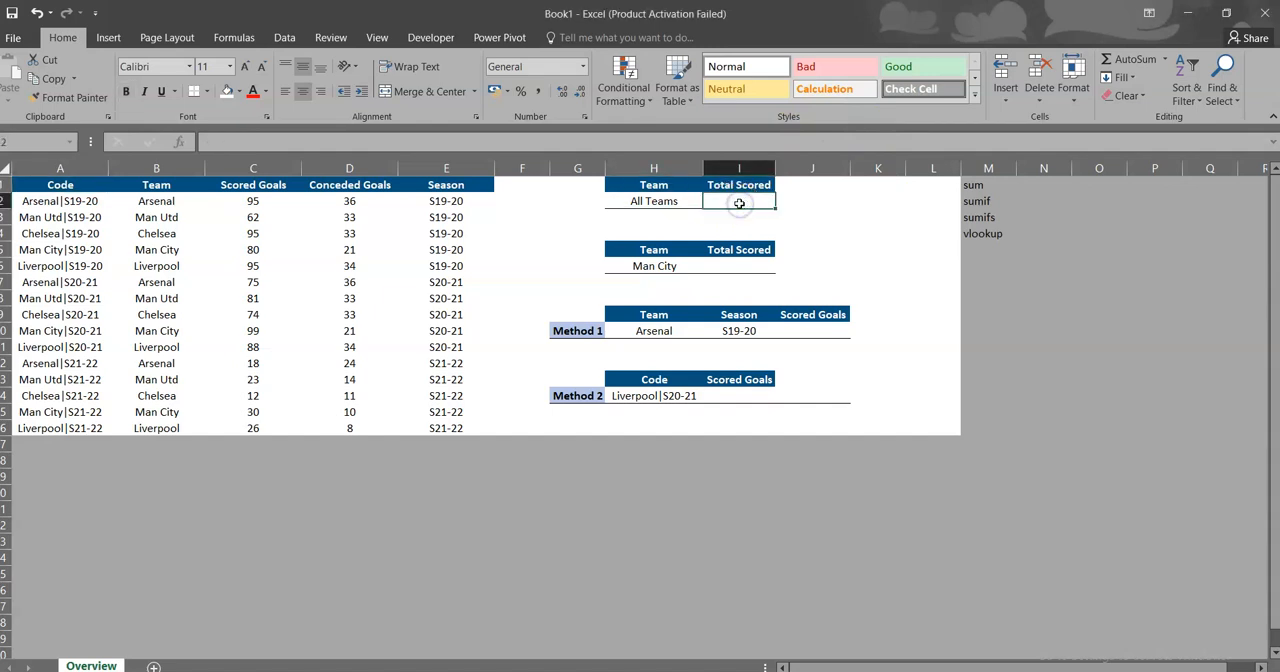
pyautogui.write('=sum')
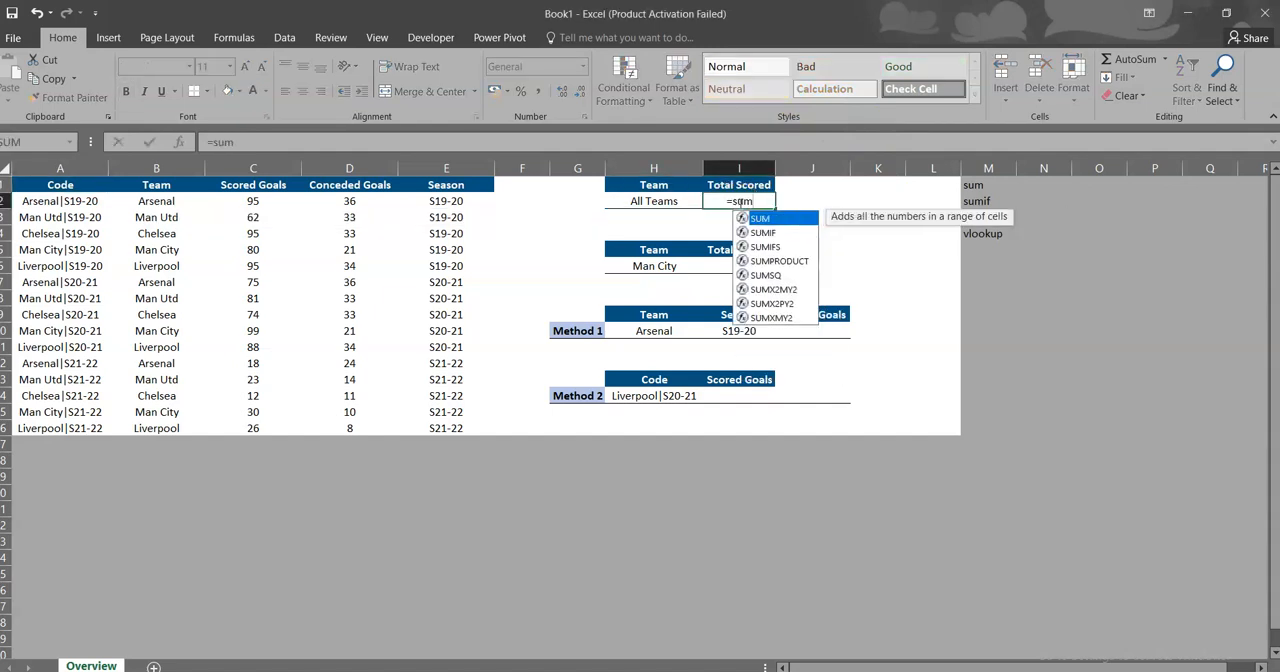
pyautogui.write('(')
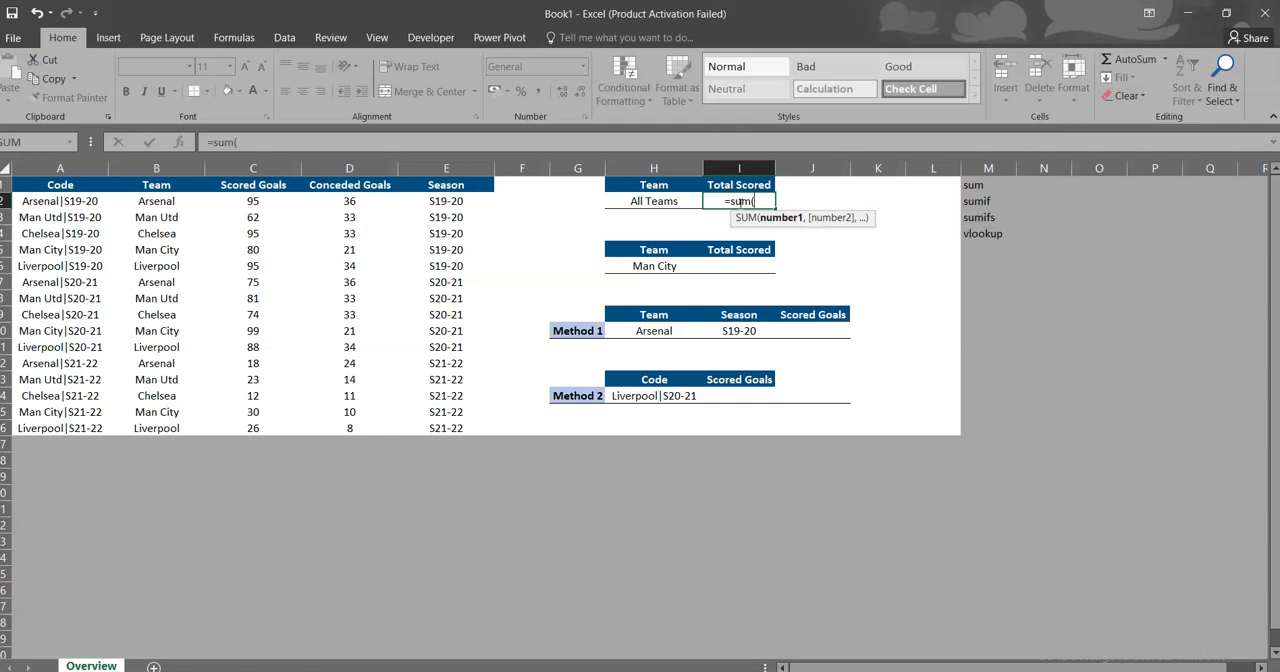
pyautogui.click(253, 201)
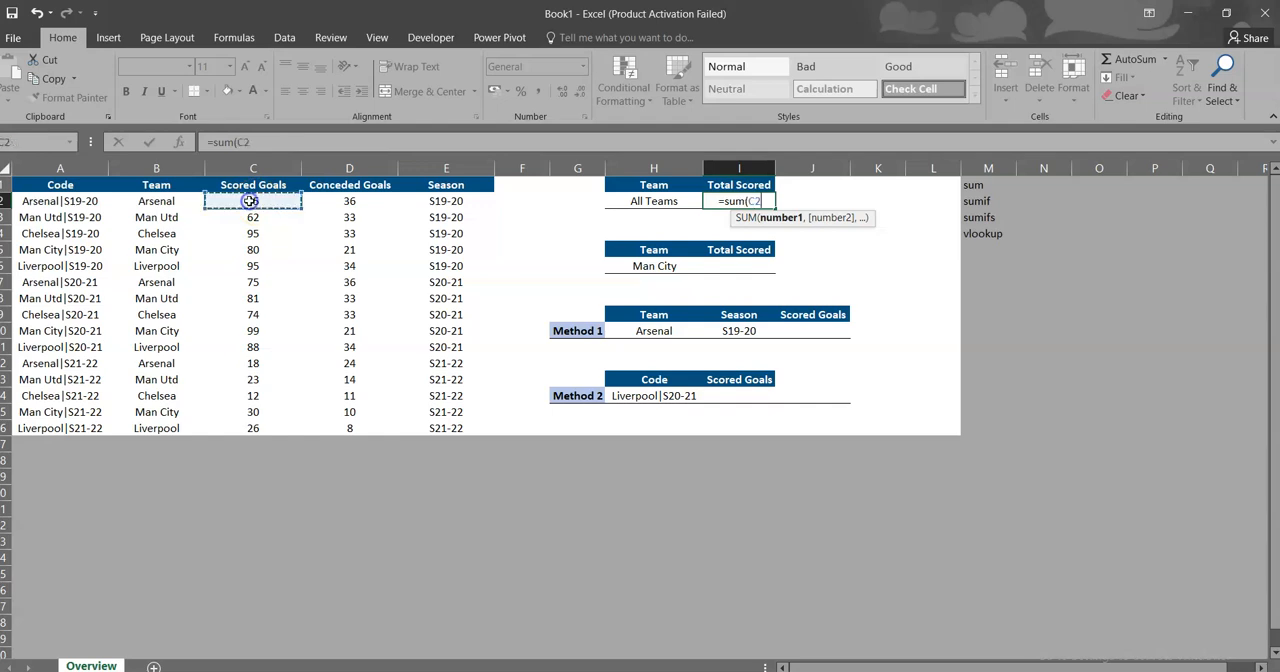
pyautogui.hotkey('ctrl', 'shift', 'Down')
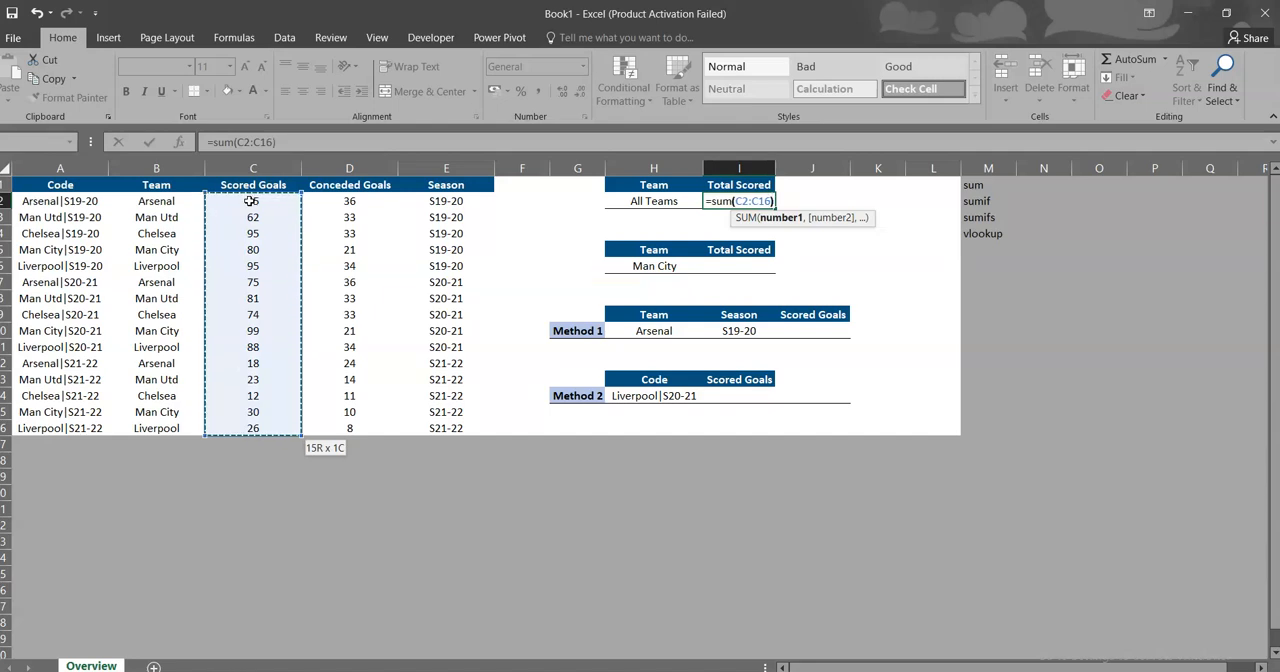
pyautogui.press('Return')
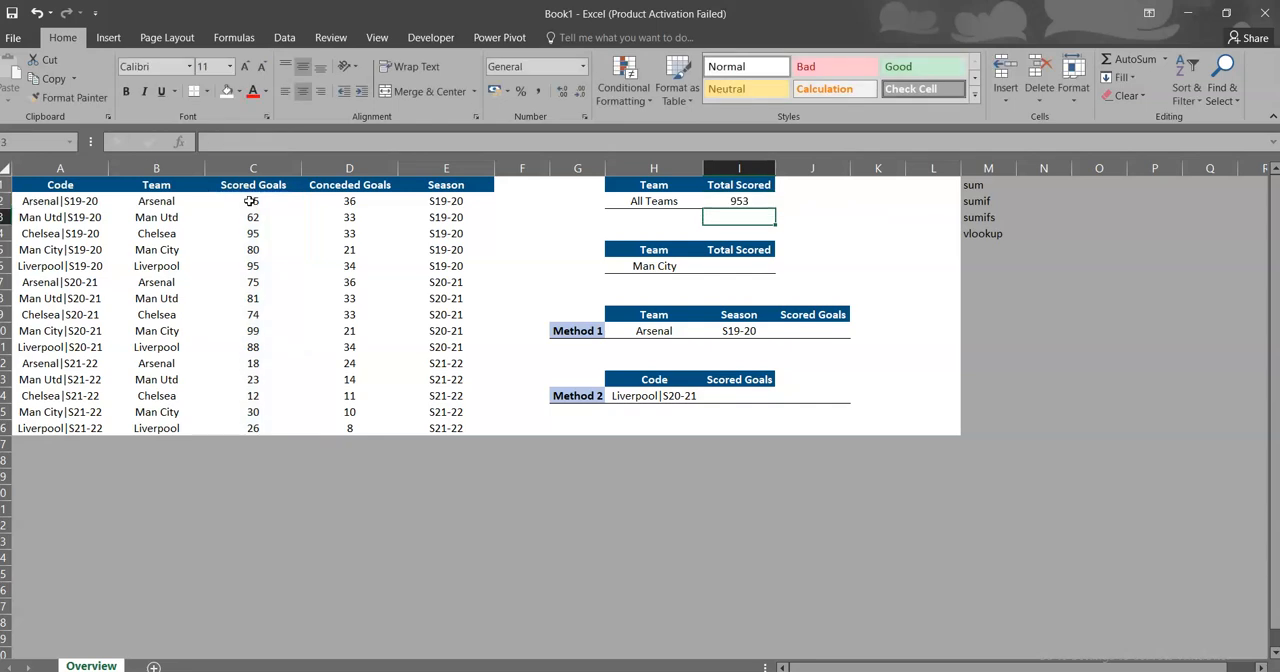
# Step: Begin a SUMIF formula in cell I6 for Man City's total, using the Team column B2:B16 as the criteria range
pyautogui.press('Down')
pyautogui.press('Down')
pyautogui.press('Down')
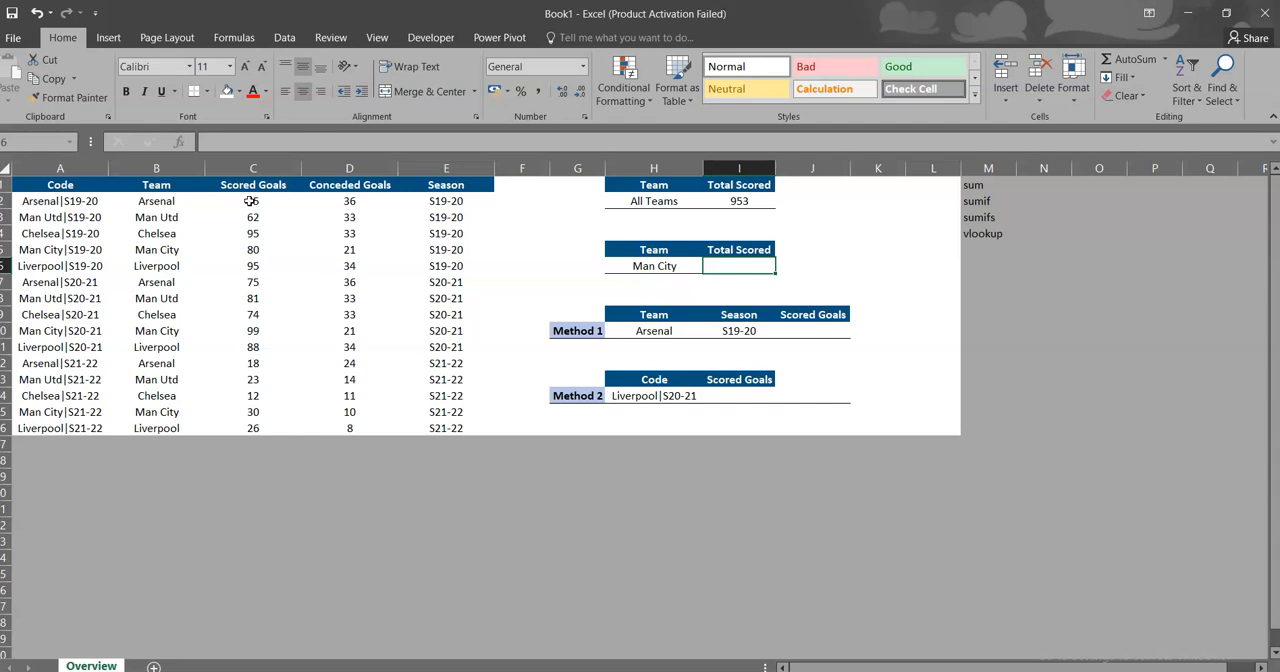
pyautogui.write('=')
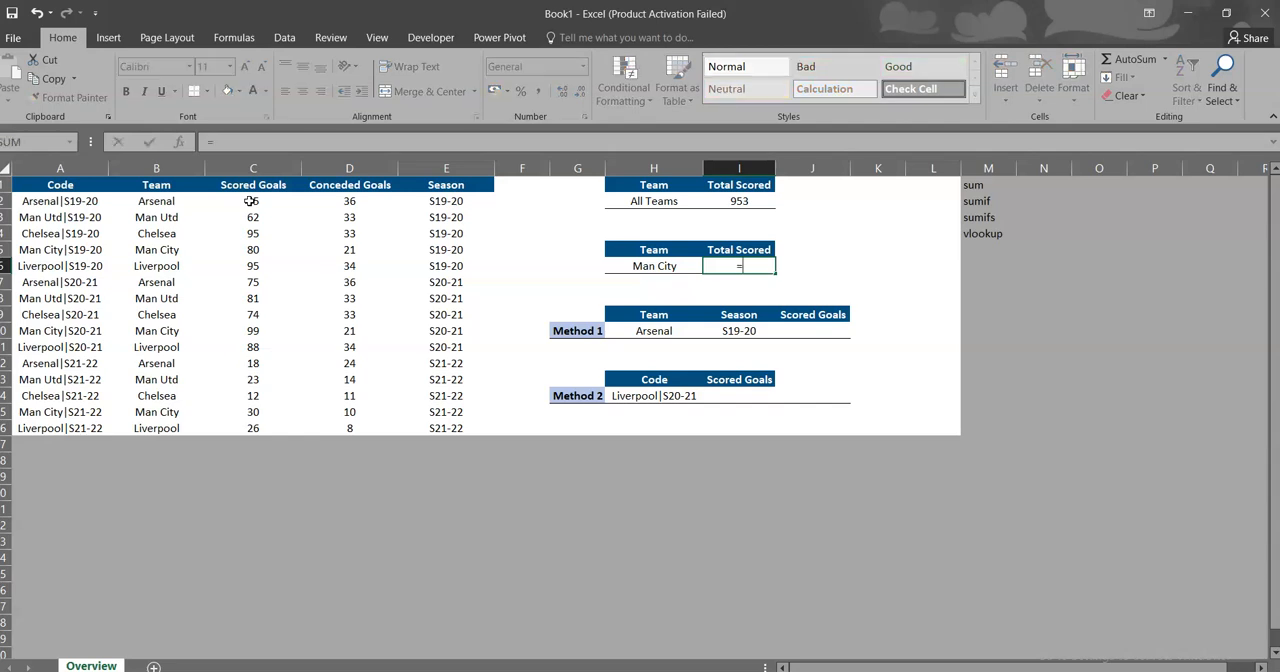
pyautogui.write('sumif(')
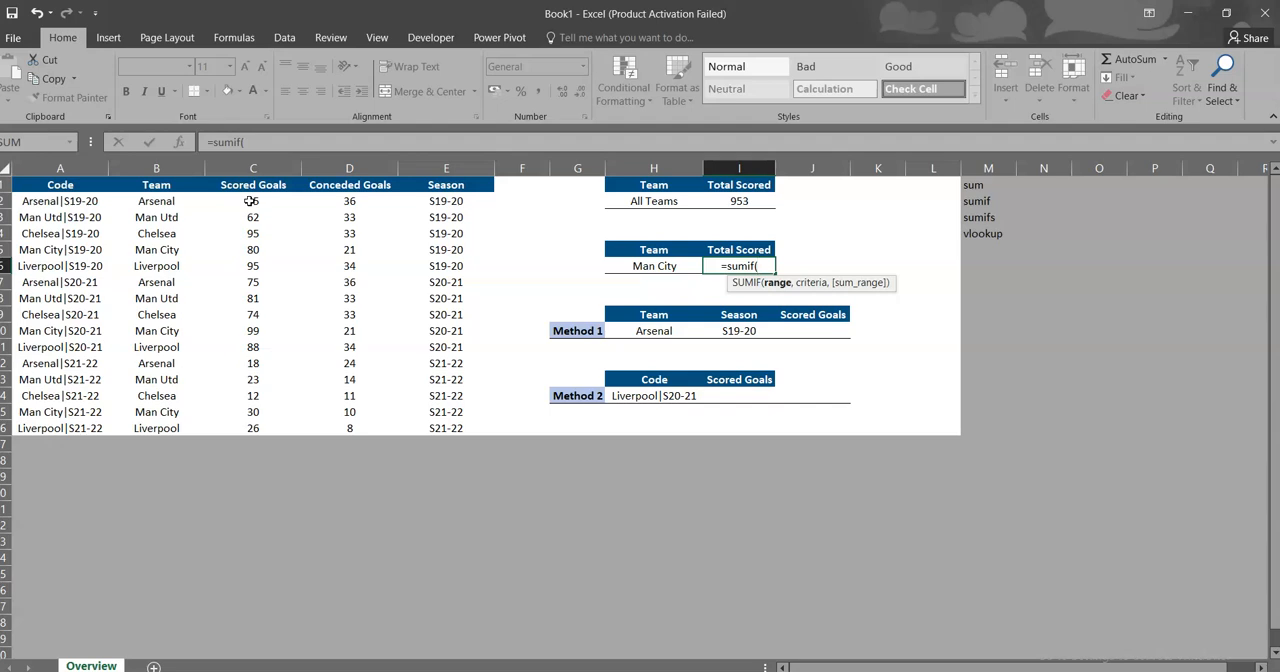
pyautogui.click(172, 201)
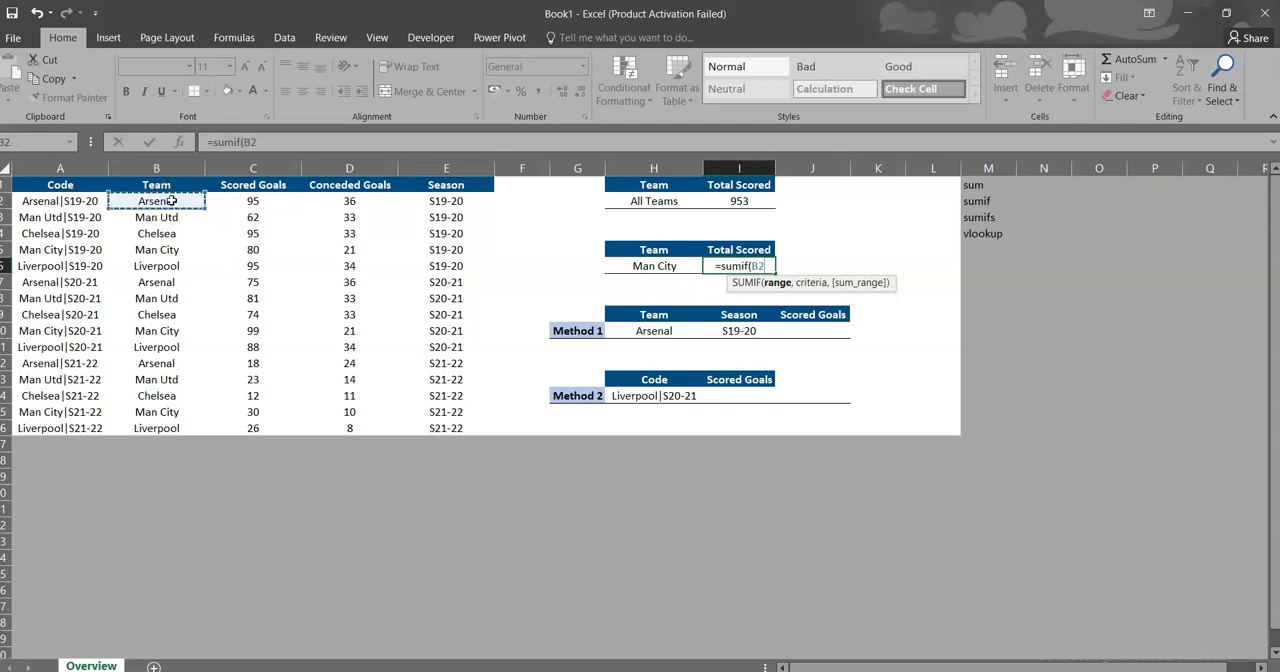
pyautogui.hotkey('ctrl', 'shift', 'Down')
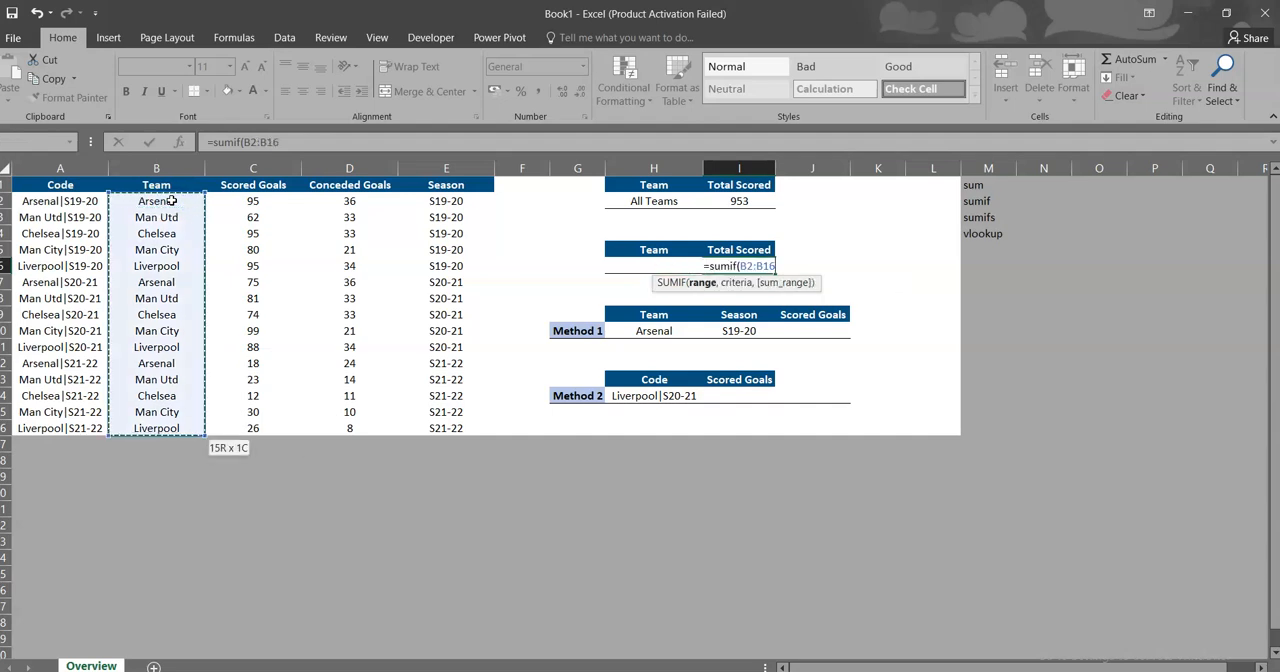
pyautogui.write(',')
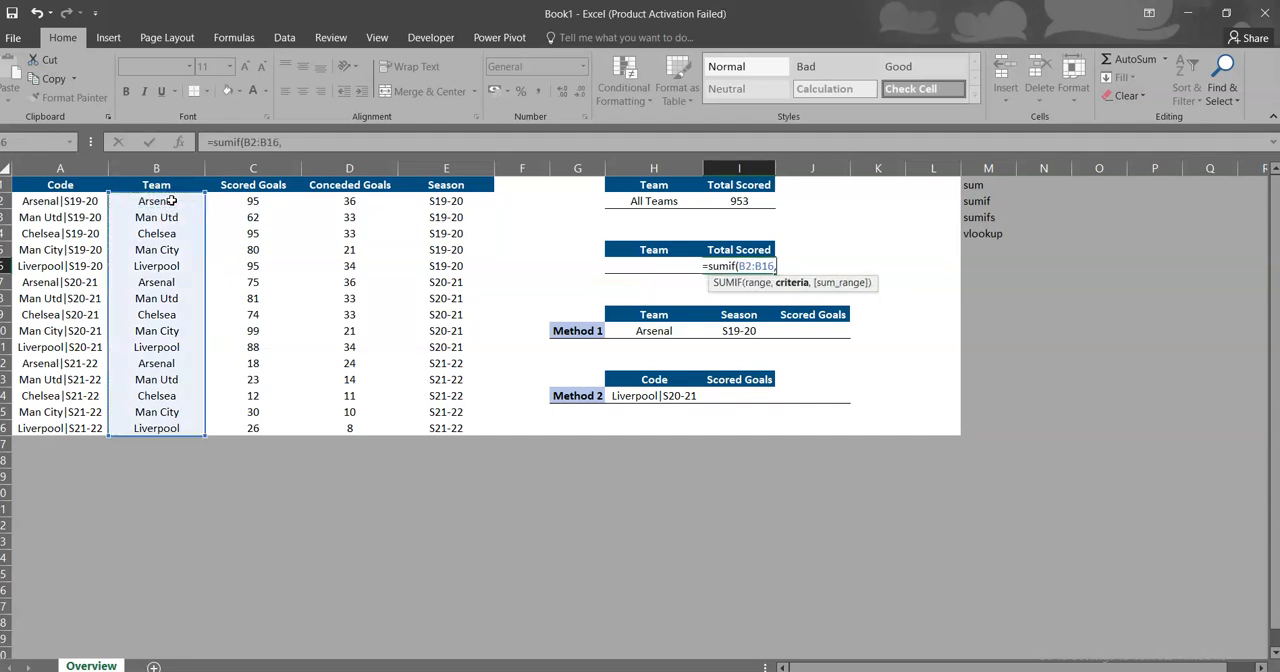
# Step: Complete the SUMIF formula with H6 as the criterion and the Scored Goals column C2:C16 as the sum range
pyautogui.click(606, 266)
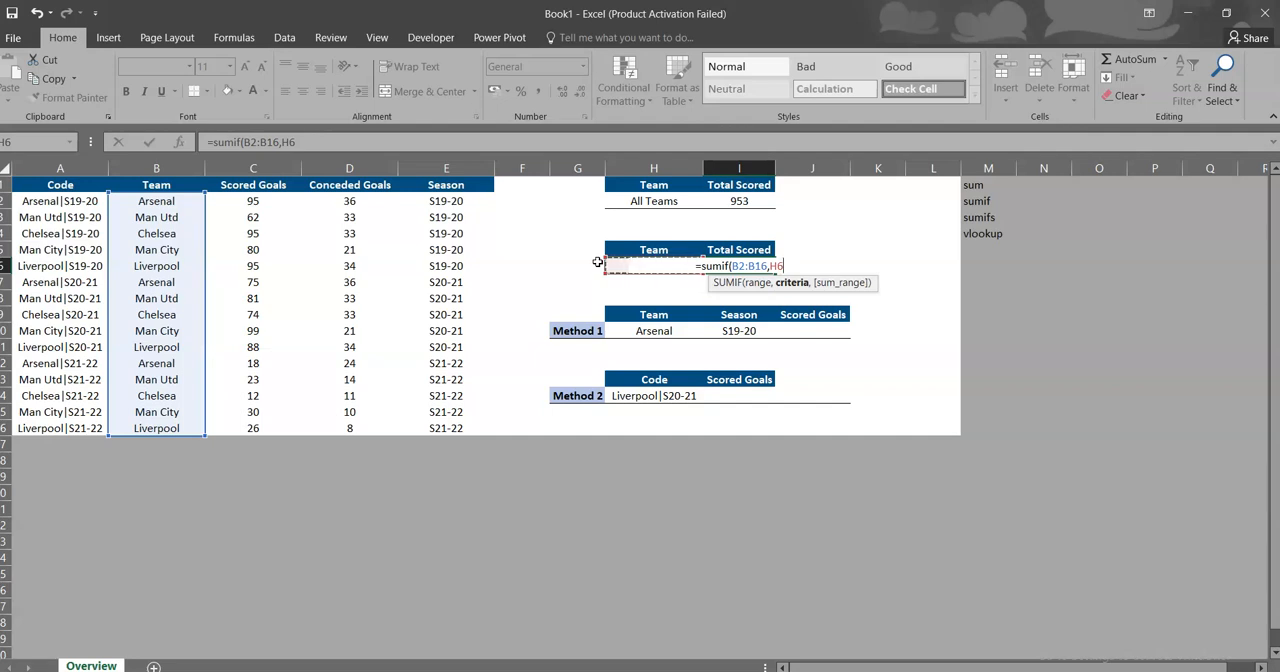
pyautogui.write(',')
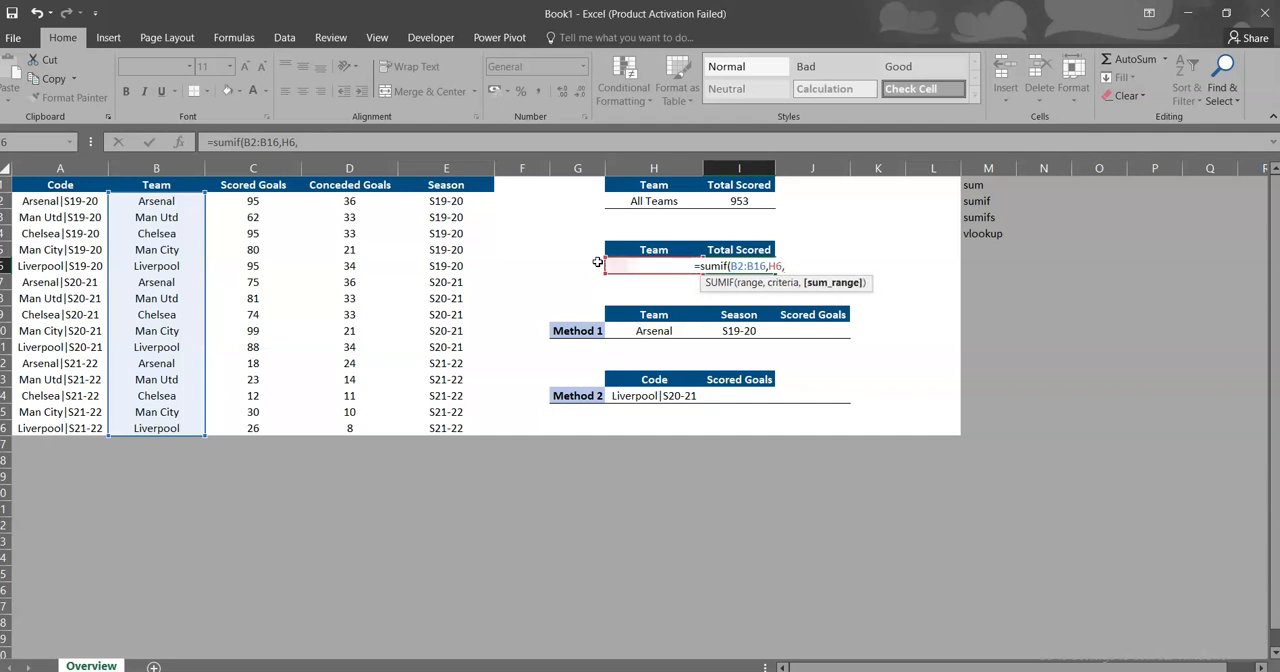
pyautogui.click(260, 200)
pyautogui.hotkey('ctrl', 'shift', 'Down')
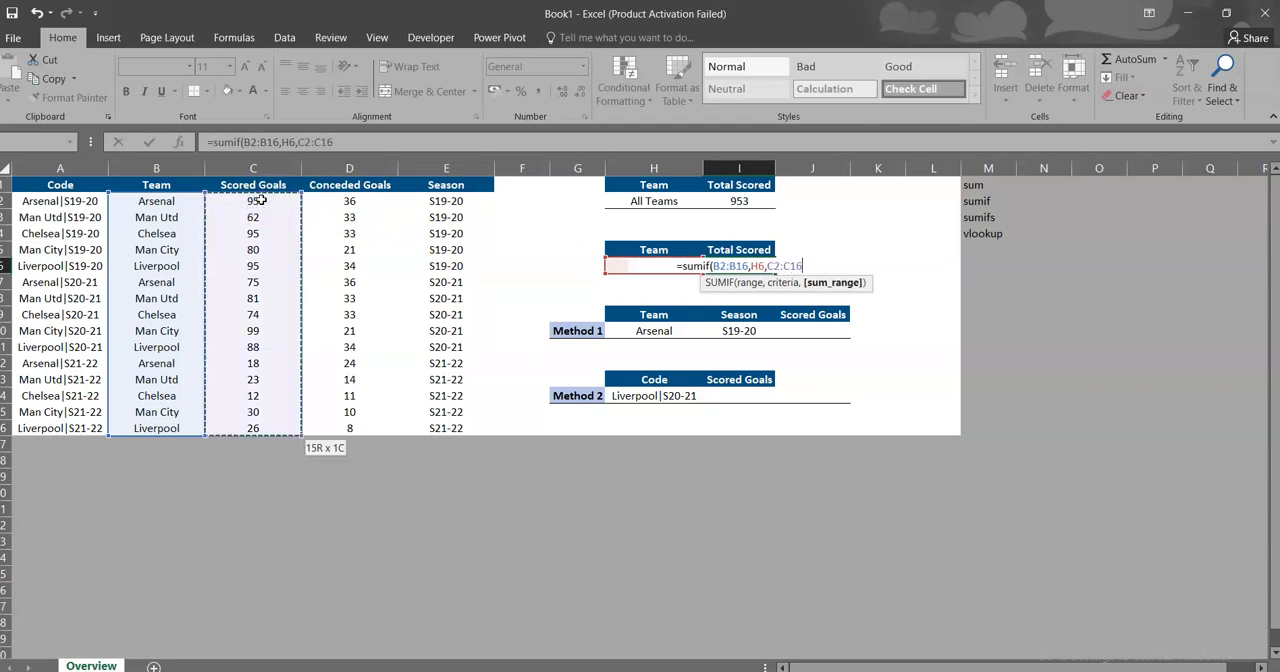
pyautogui.write(')')
pyautogui.press('Return')
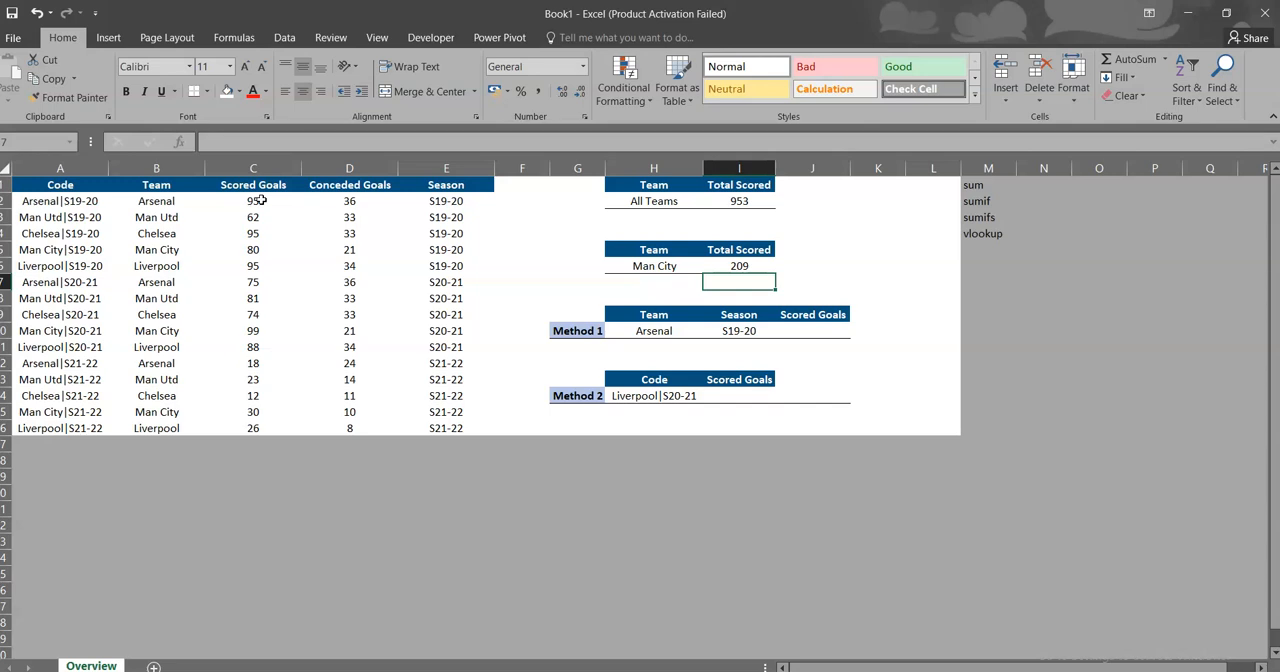
# Step: Begin a SUMIFS formula in Method 1's Scored Goals cell J10, with C2:C16 as the sum range
pyautogui.press('Down')
pyautogui.press('Right')
pyautogui.press('Down')
pyautogui.press('Down')
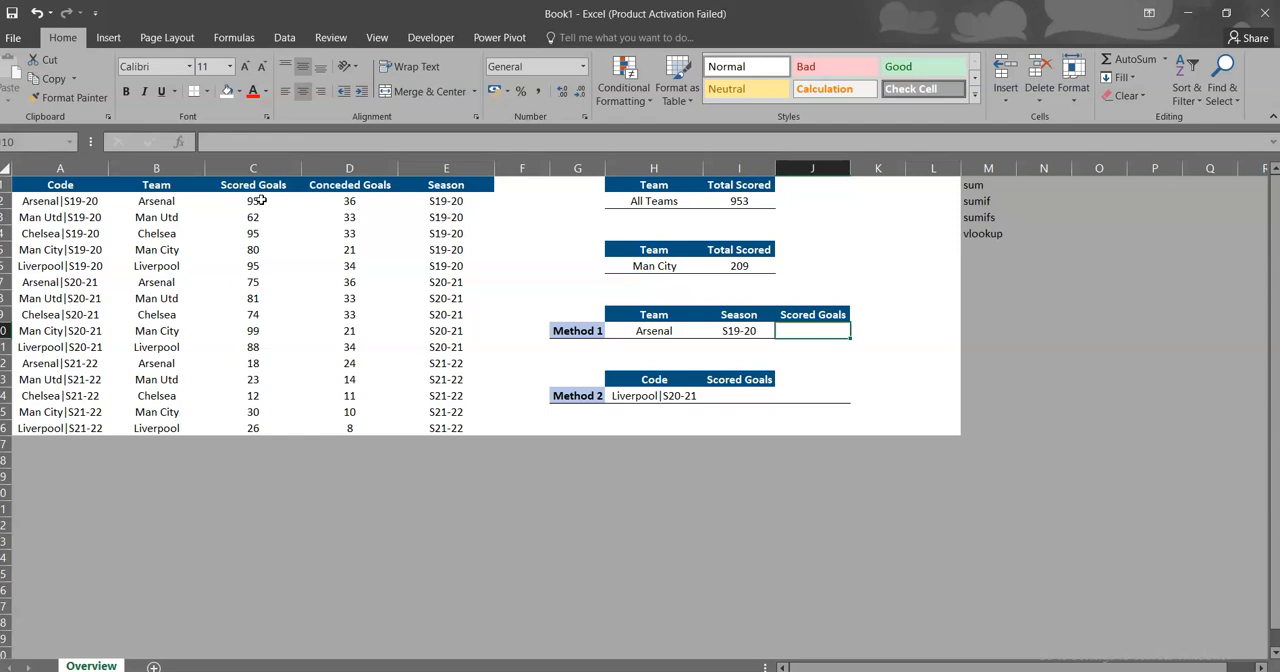
pyautogui.write('=sumi')
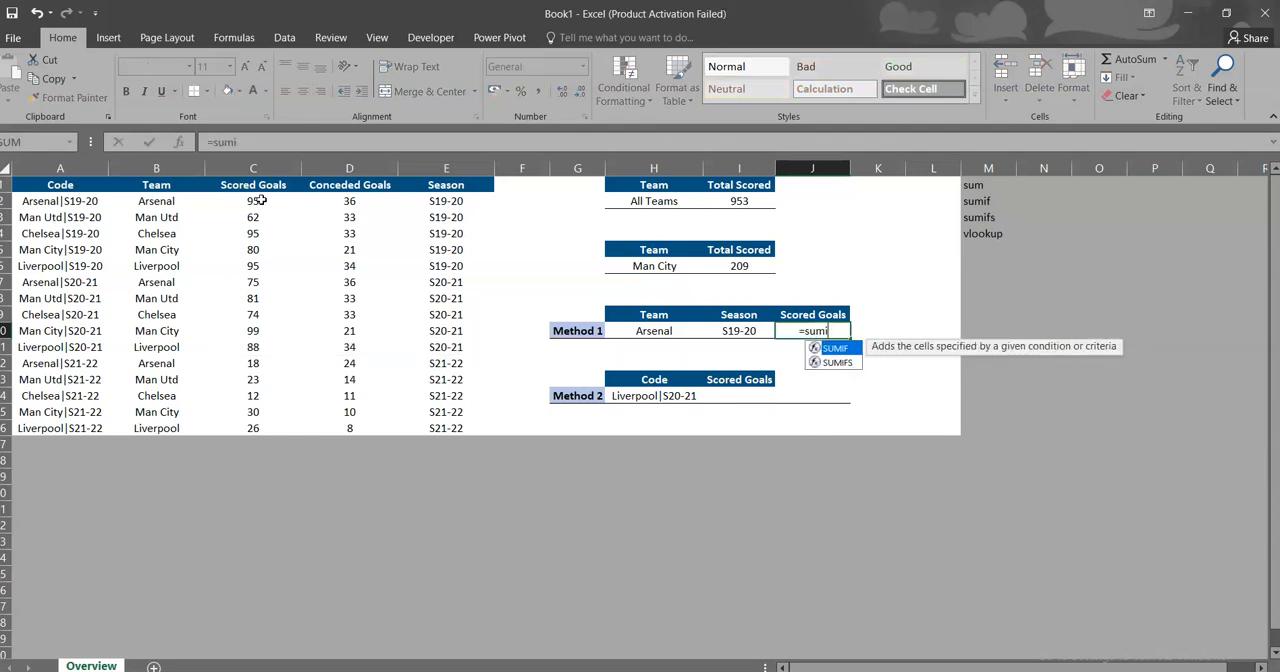
pyautogui.write('fs')
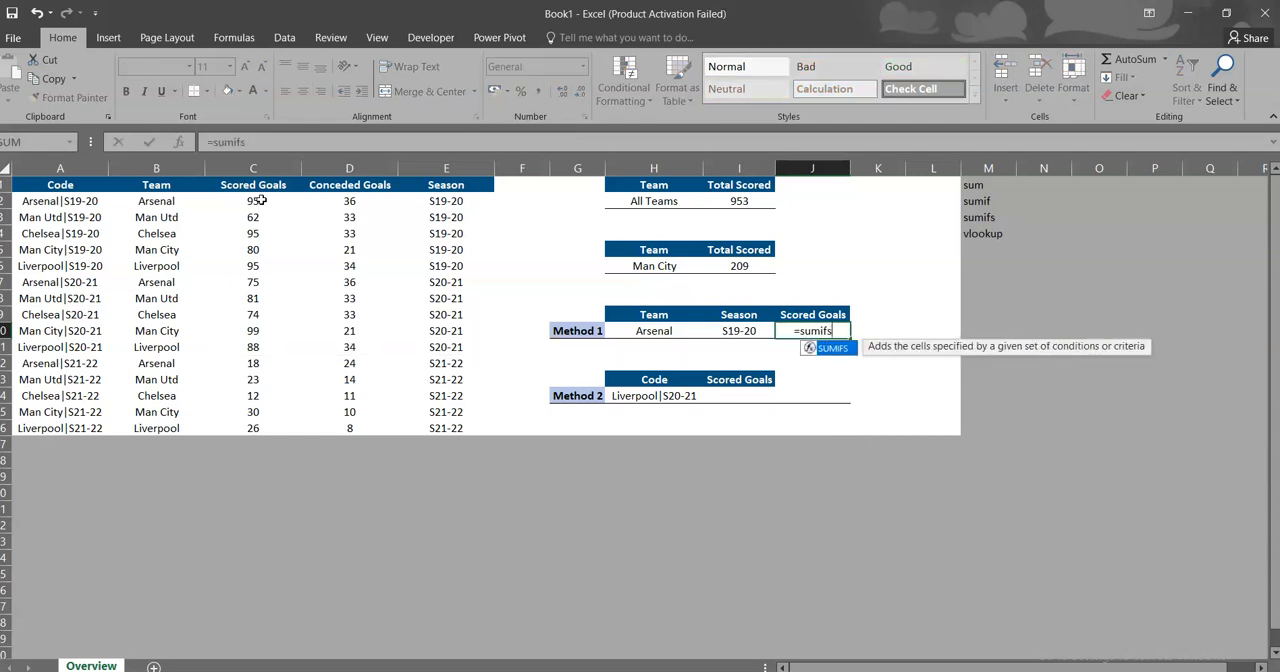
pyautogui.write('(')
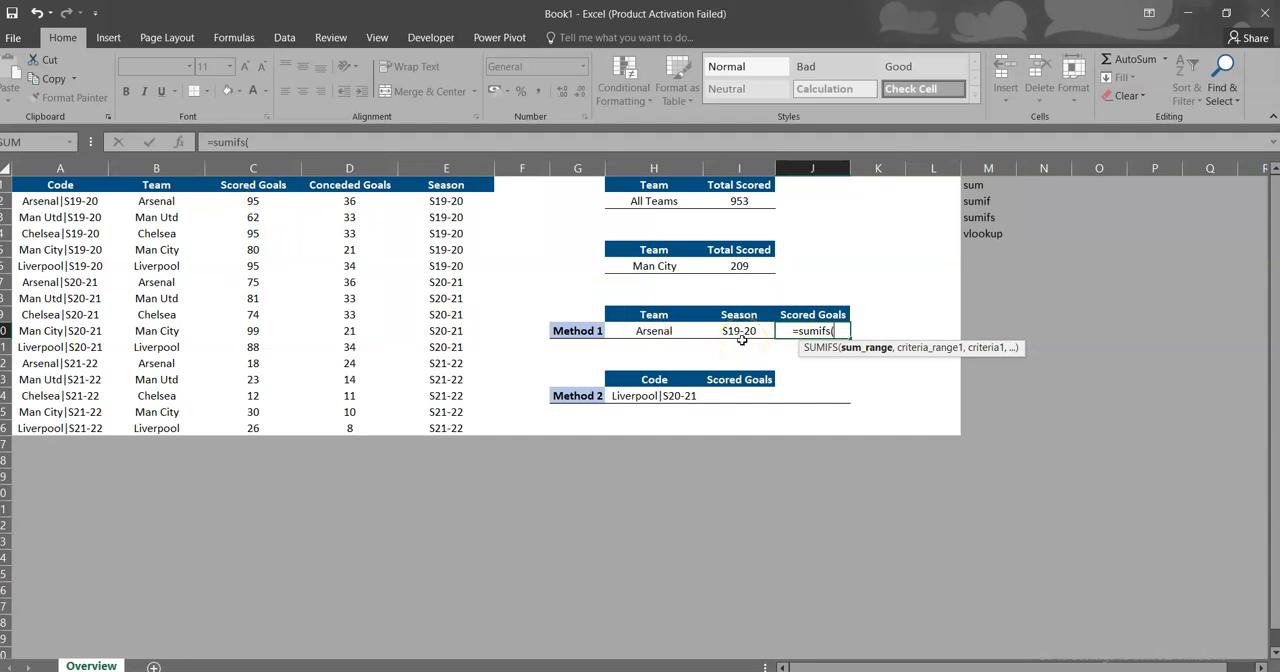
pyautogui.click(251, 200)
pyautogui.hotkey('ctrl', 'shift', 'Down')
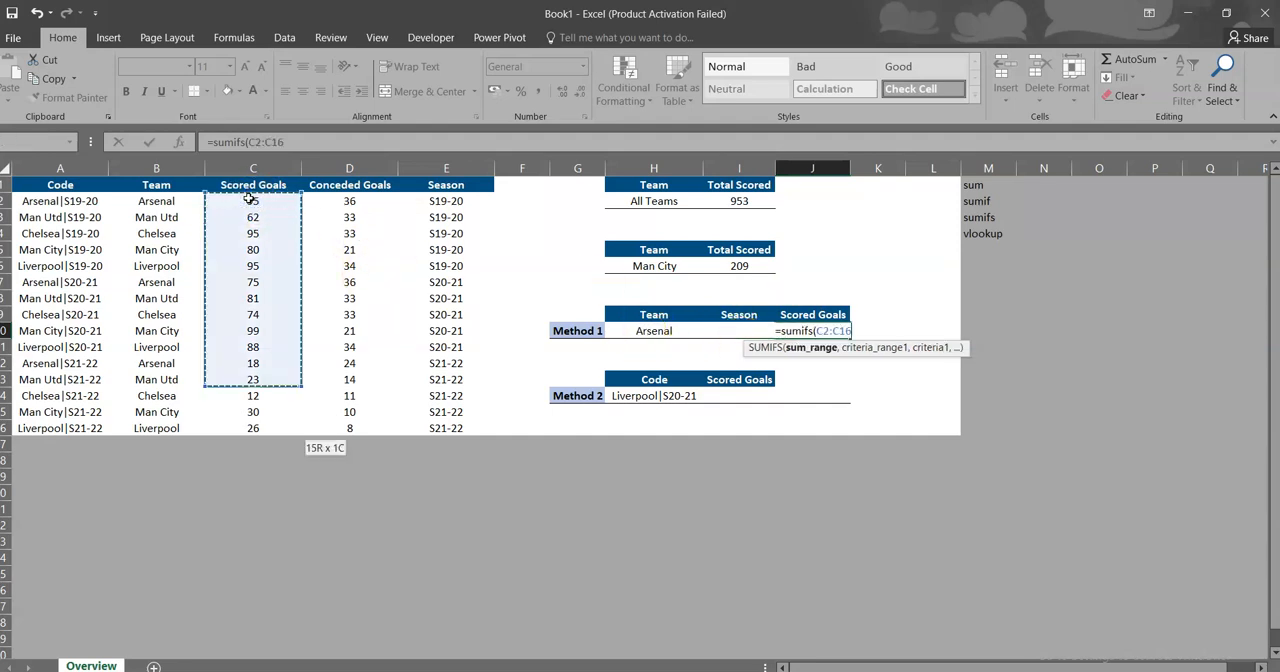
pyautogui.write(',')
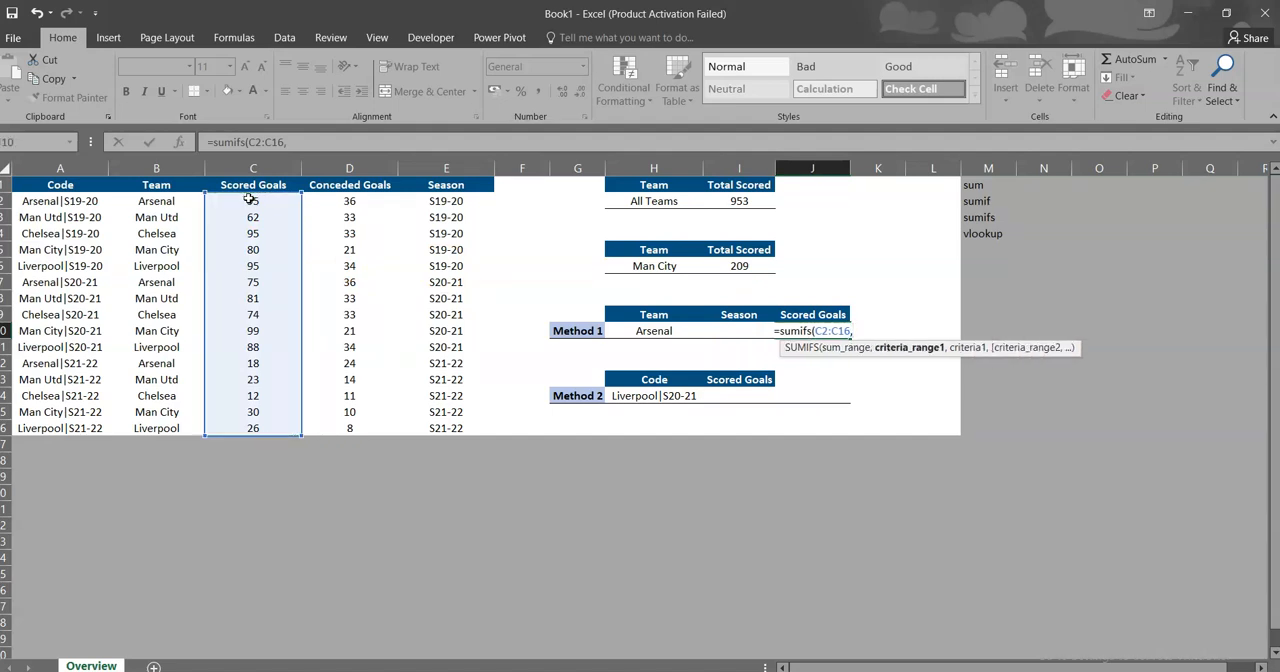
# Step: Add the first SUMIFS condition, matching the Team column B2:B16 against the team in H10
pyautogui.click(160, 201)
pyautogui.hotkey('ctrl', 'shift', 'Down')
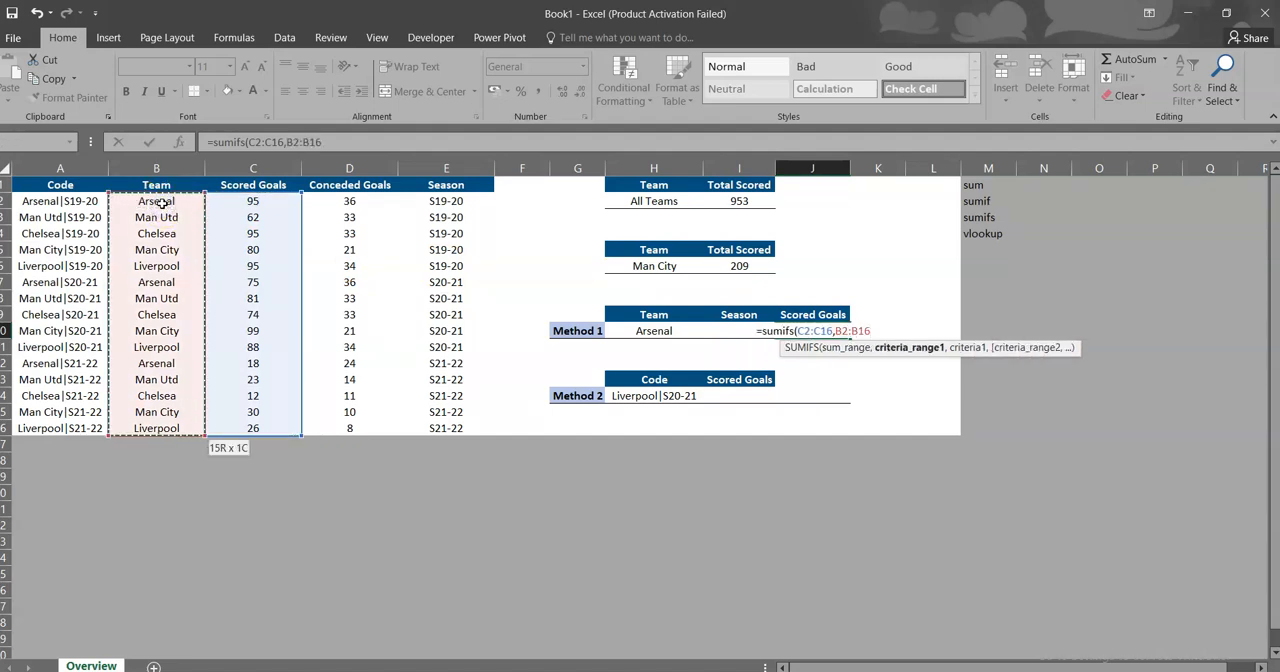
pyautogui.write(',')
pyautogui.click(645, 328)
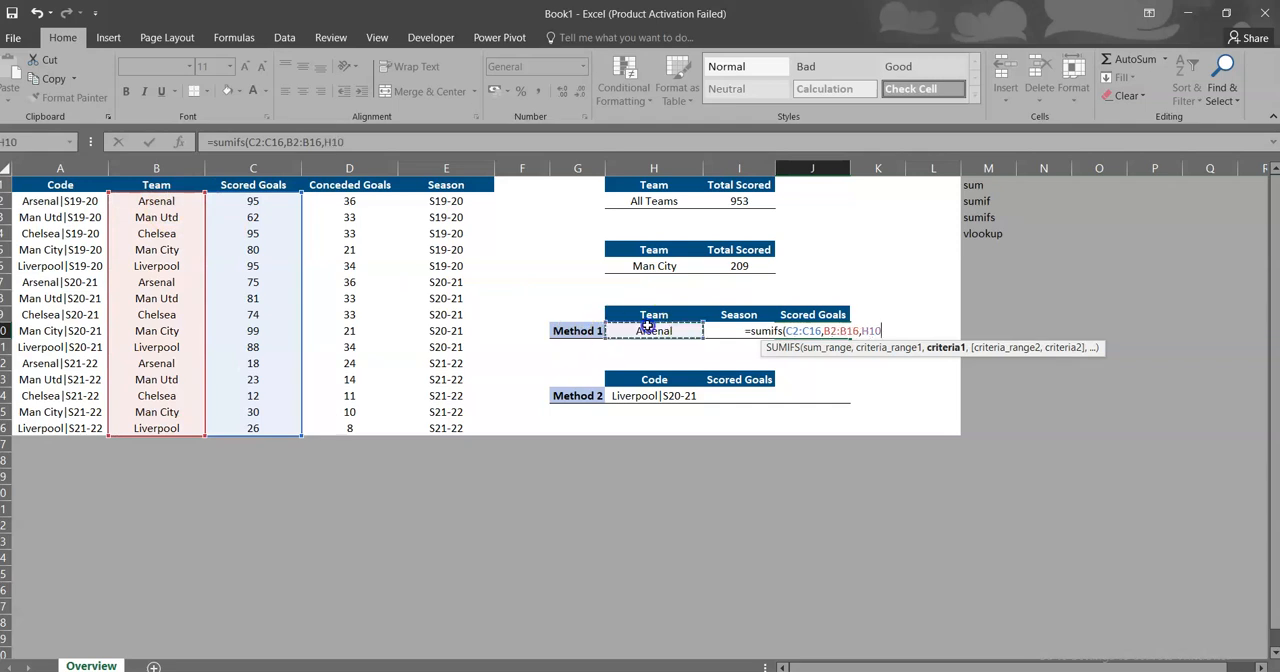
pyautogui.write(',')
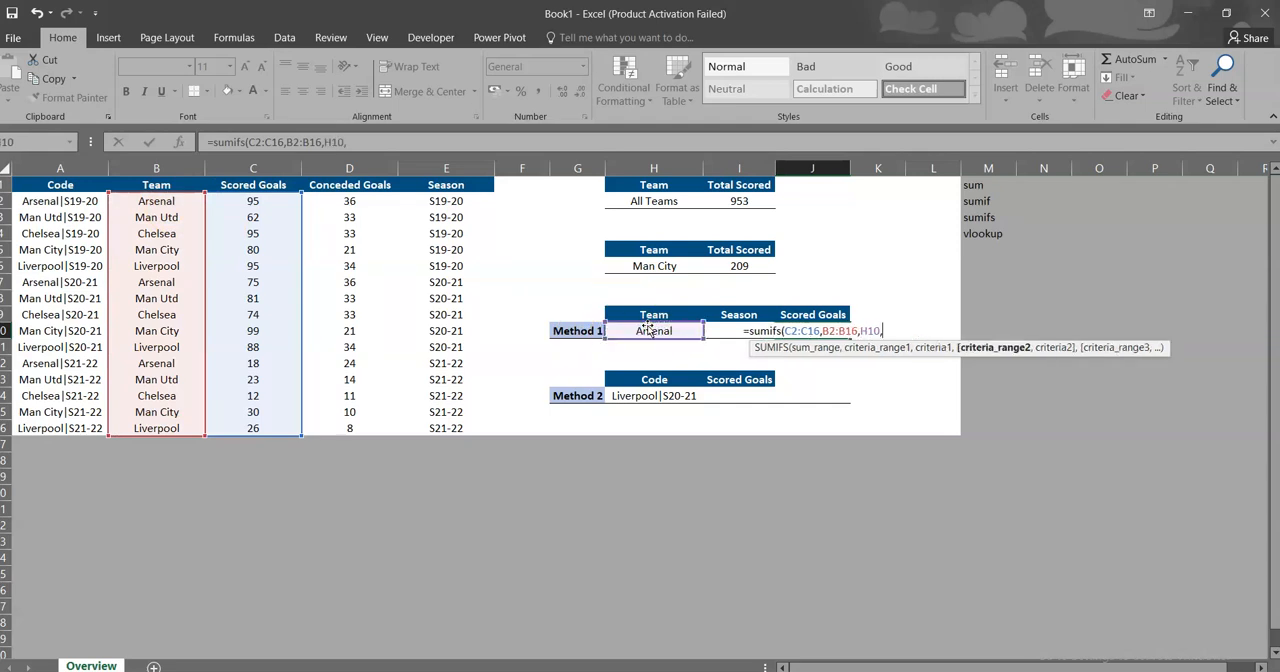
# Step: Complete the SUMIFS formula with season range E2:E16 and criterion I10, and check it against the Arsenal S19-20 data row
pyautogui.click(445, 201)
pyautogui.hotkey('ctrl', 'shift', 'Down')
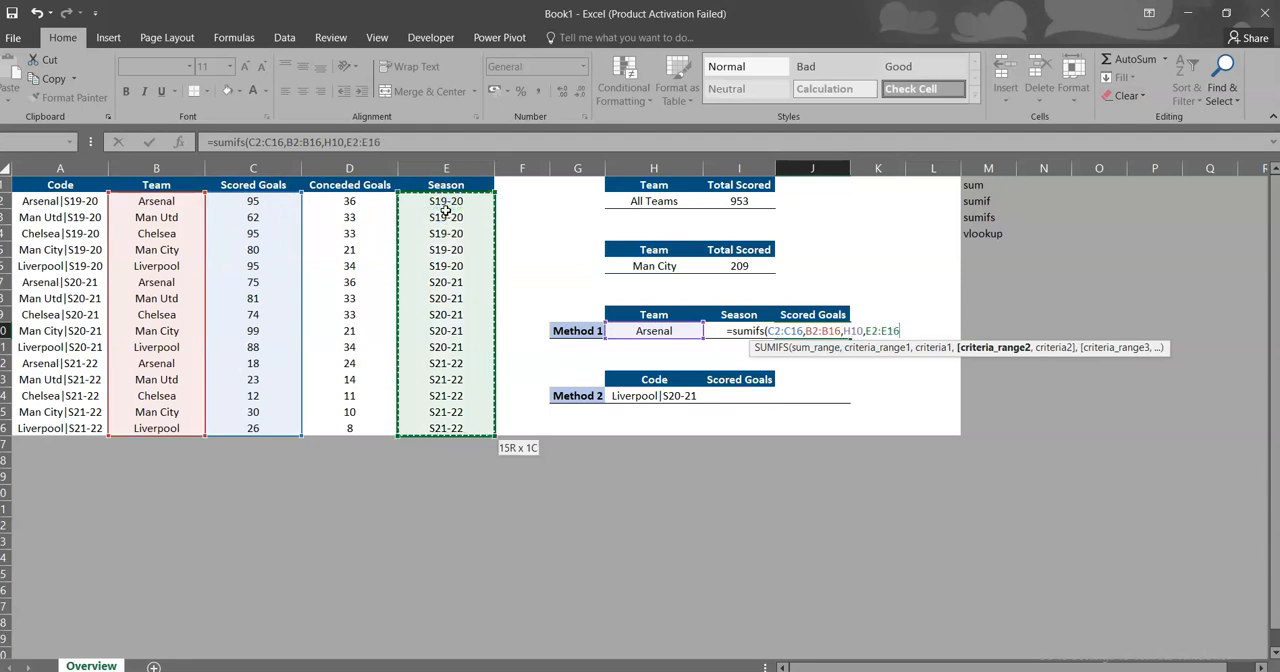
pyautogui.write(',')
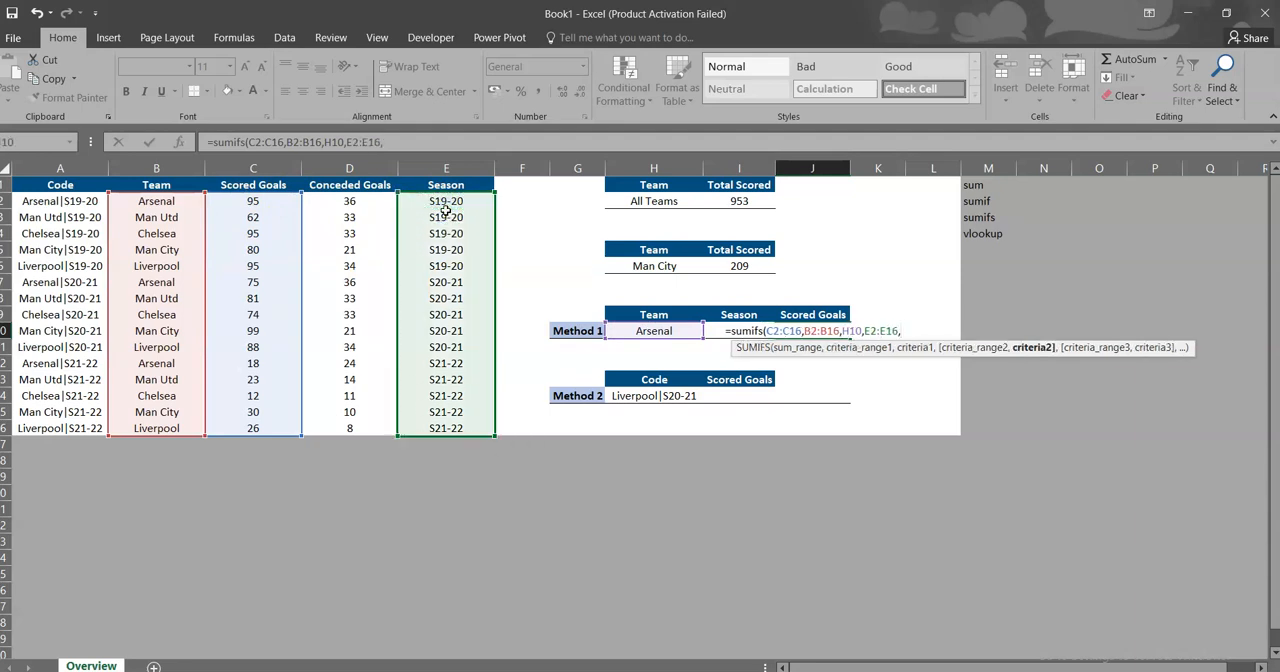
pyautogui.click(727, 318)
pyautogui.press('Down')
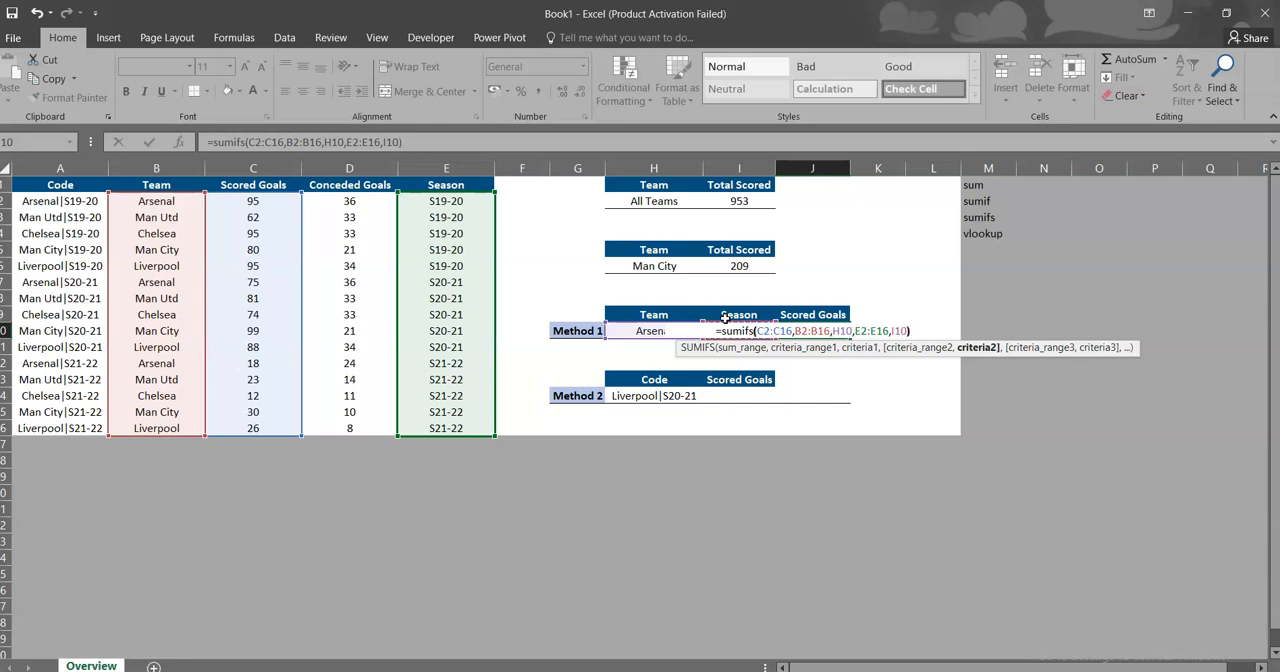
pyautogui.press('Return')
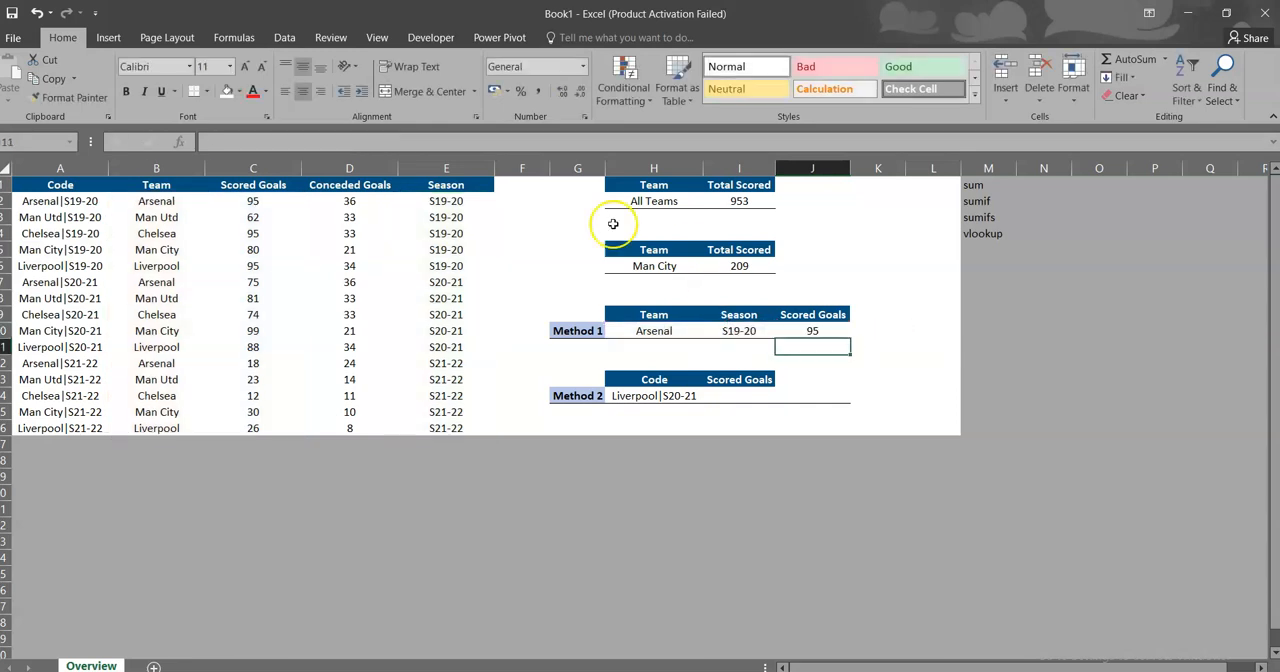
pyautogui.moveTo(140, 200); pyautogui.dragTo(286, 203)
pyautogui.click(452, 202)
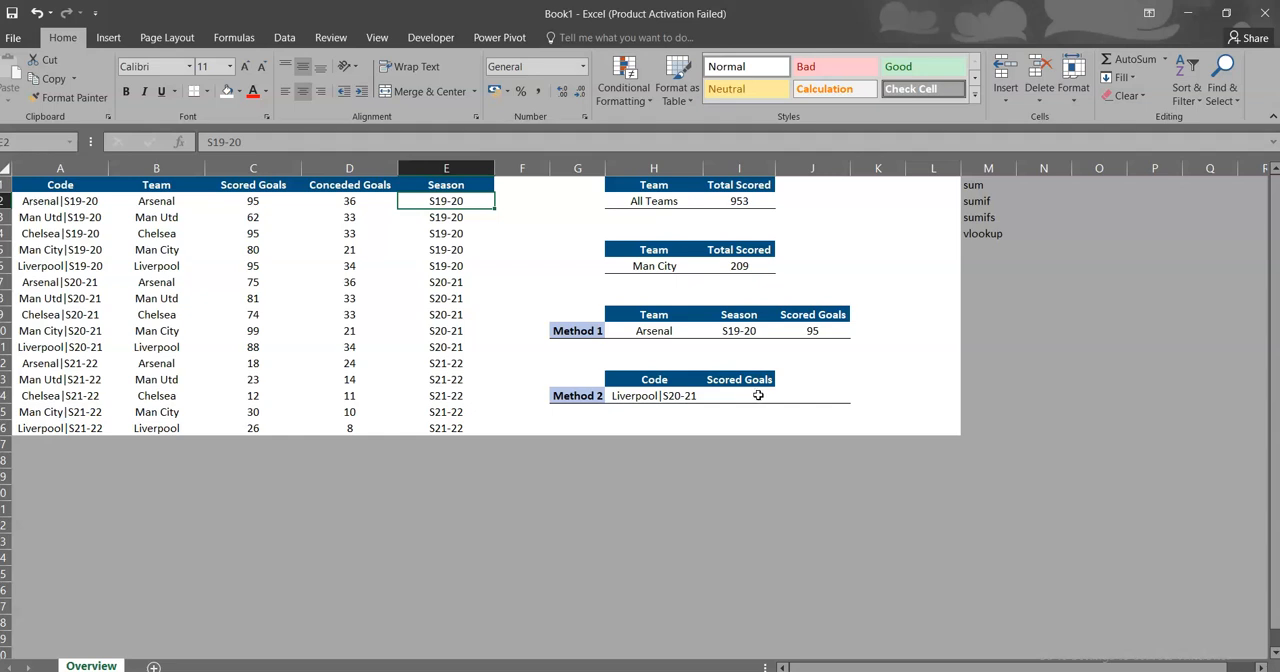
# Step: Begin a VLOOKUP formula in Method 2's Scored Goals cell I14, with the code in H14 as the lookup value
pyautogui.click(759, 396)
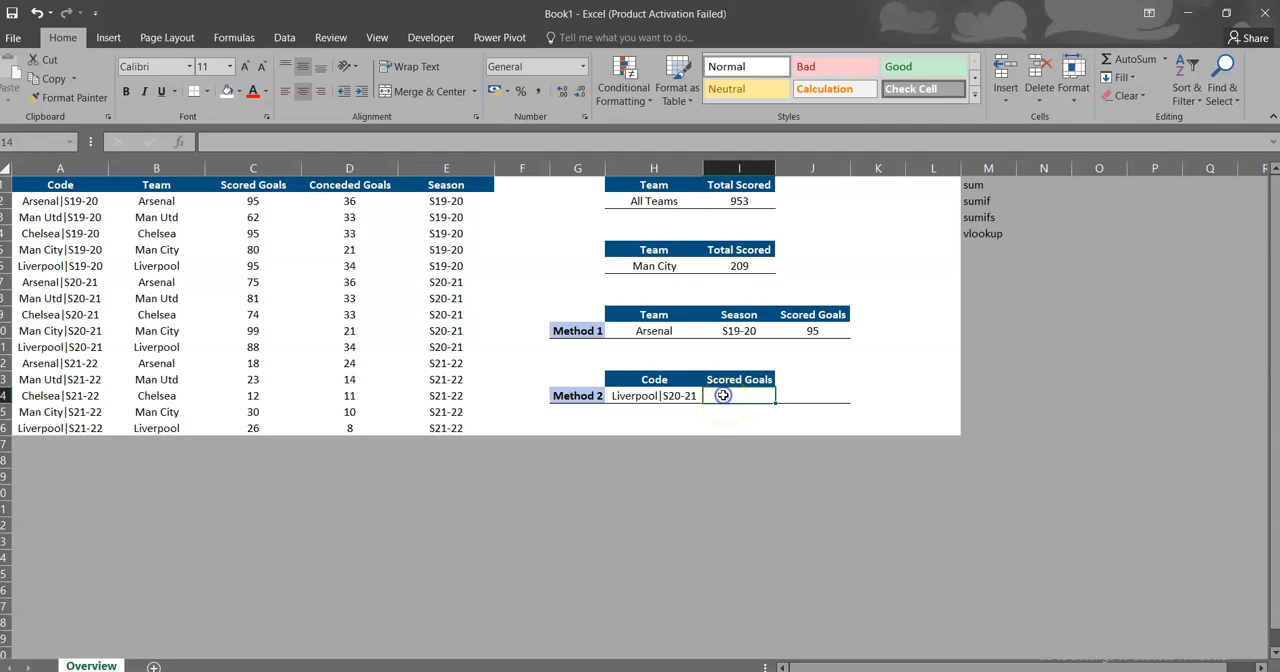
pyautogui.write('=')
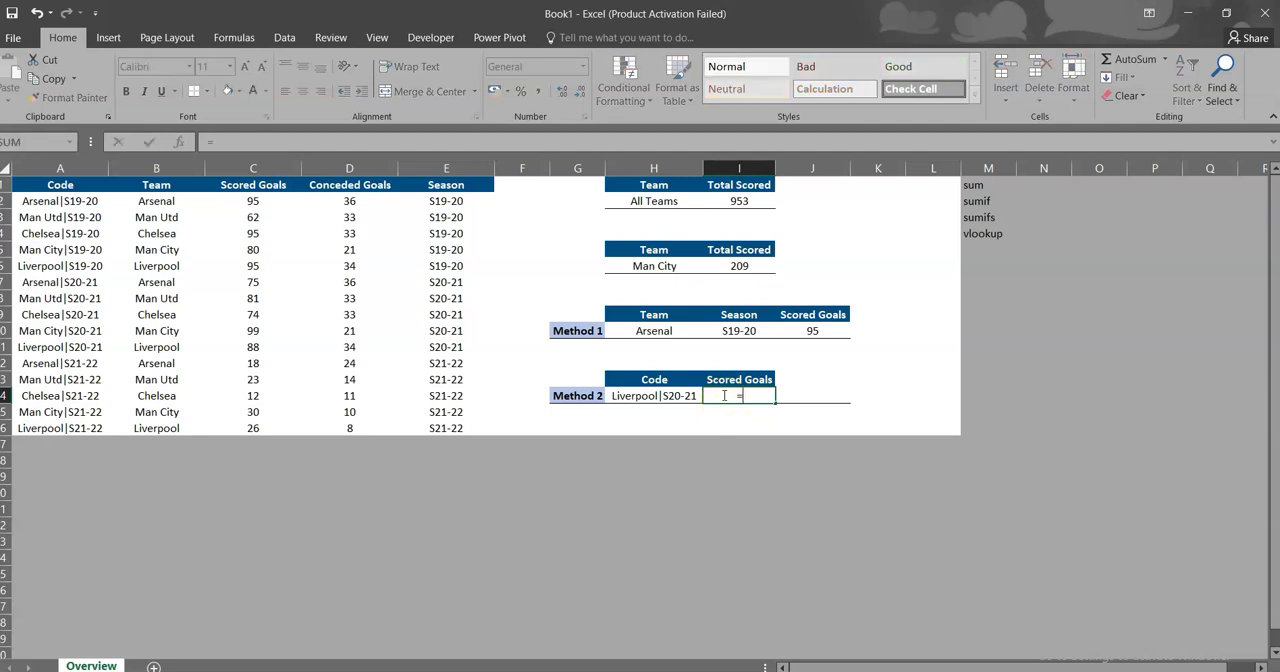
pyautogui.write('vlookup(')
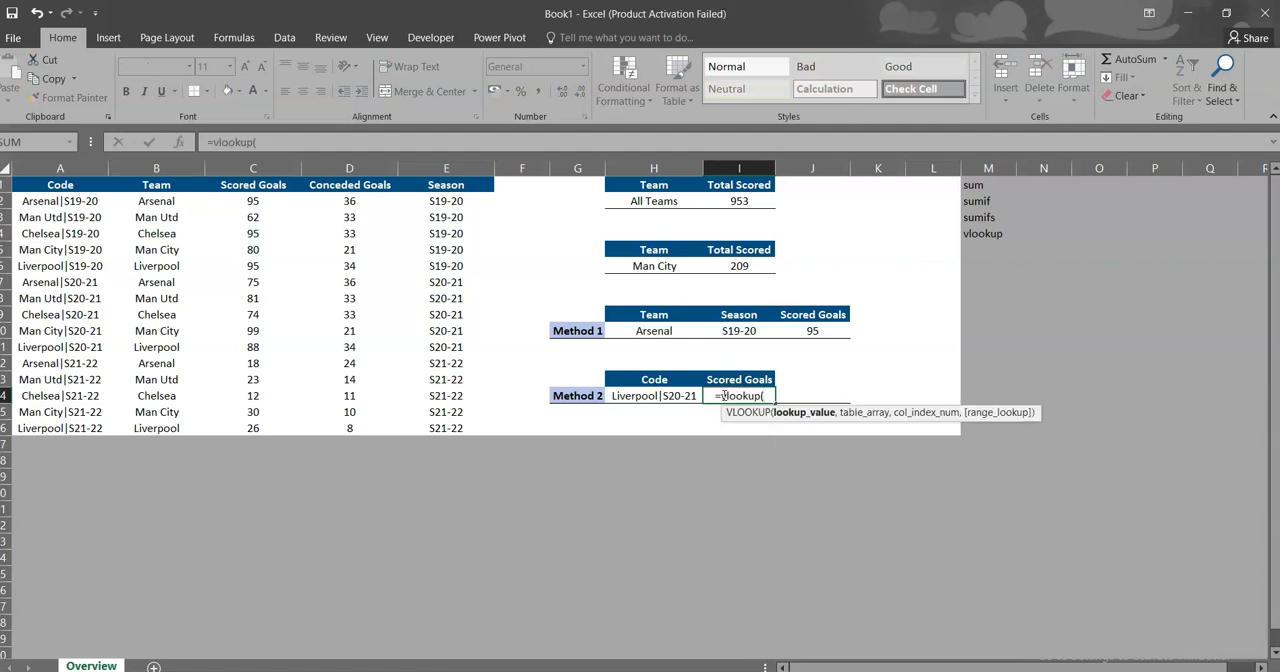
pyautogui.press('Left')
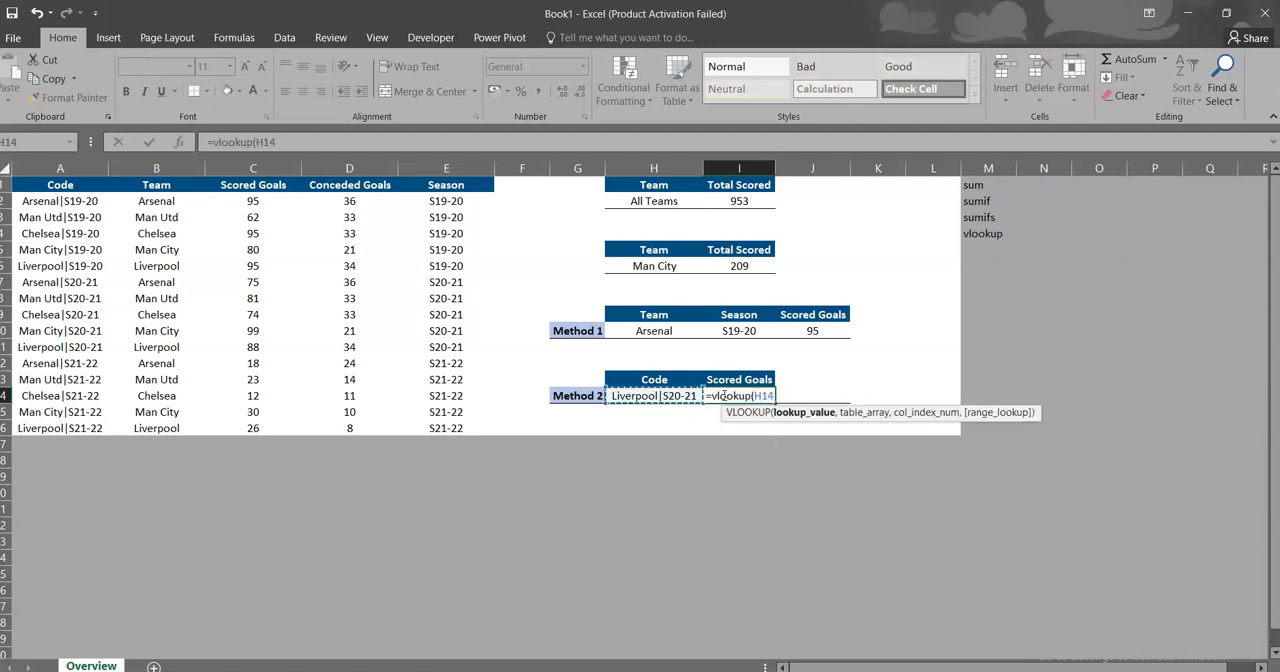
pyautogui.write(',')
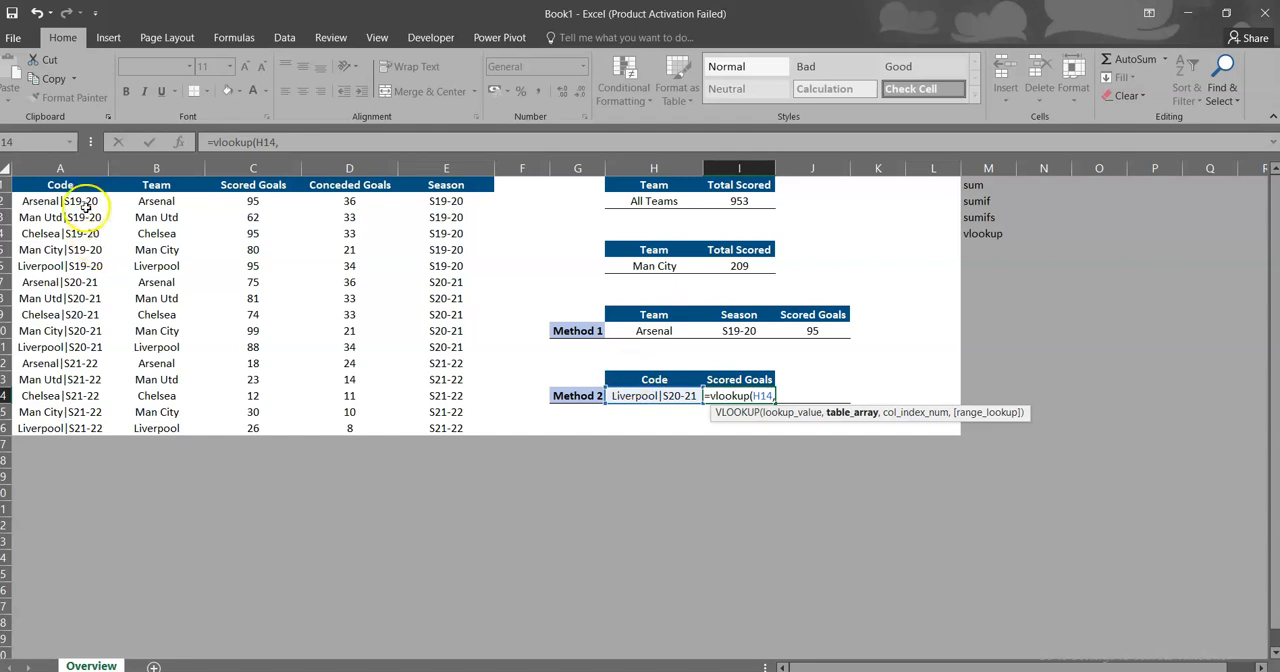
# Step: Complete the VLOOKUP with table array A:C, column index 3 and exact match FALSE, and check it against the Liverpool|S20-21 data row
pyautogui.click(71, 168)
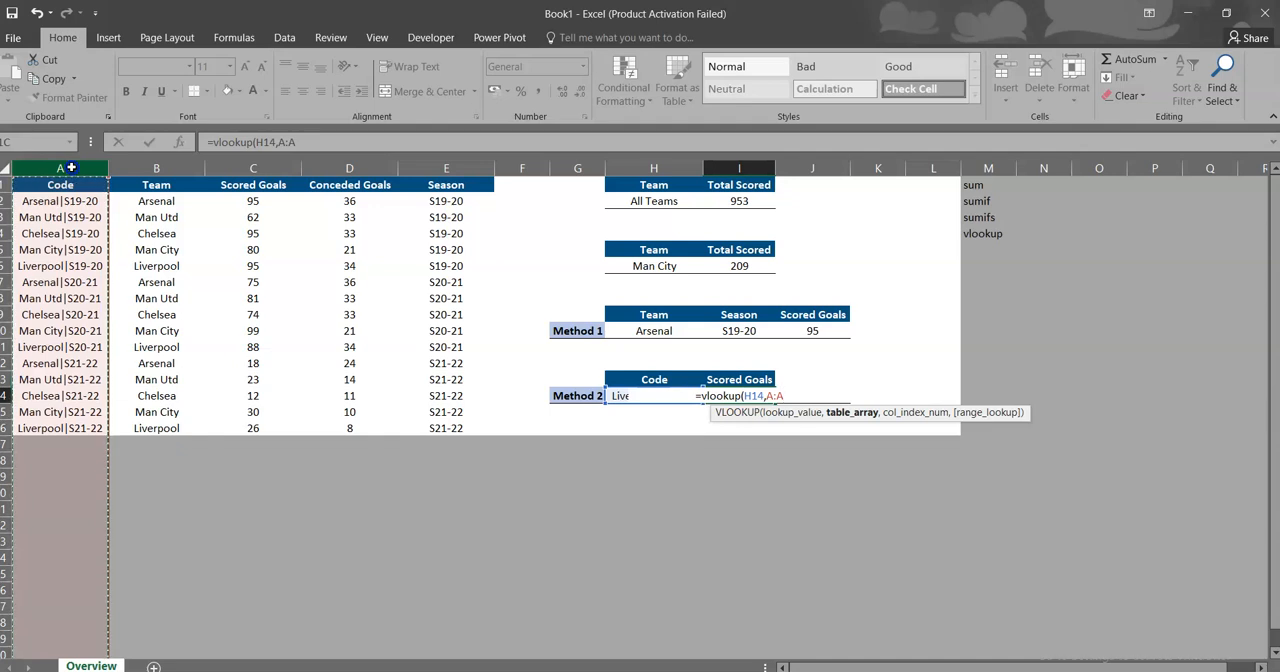
pyautogui.moveTo(71, 168); pyautogui.dragTo(265, 191)
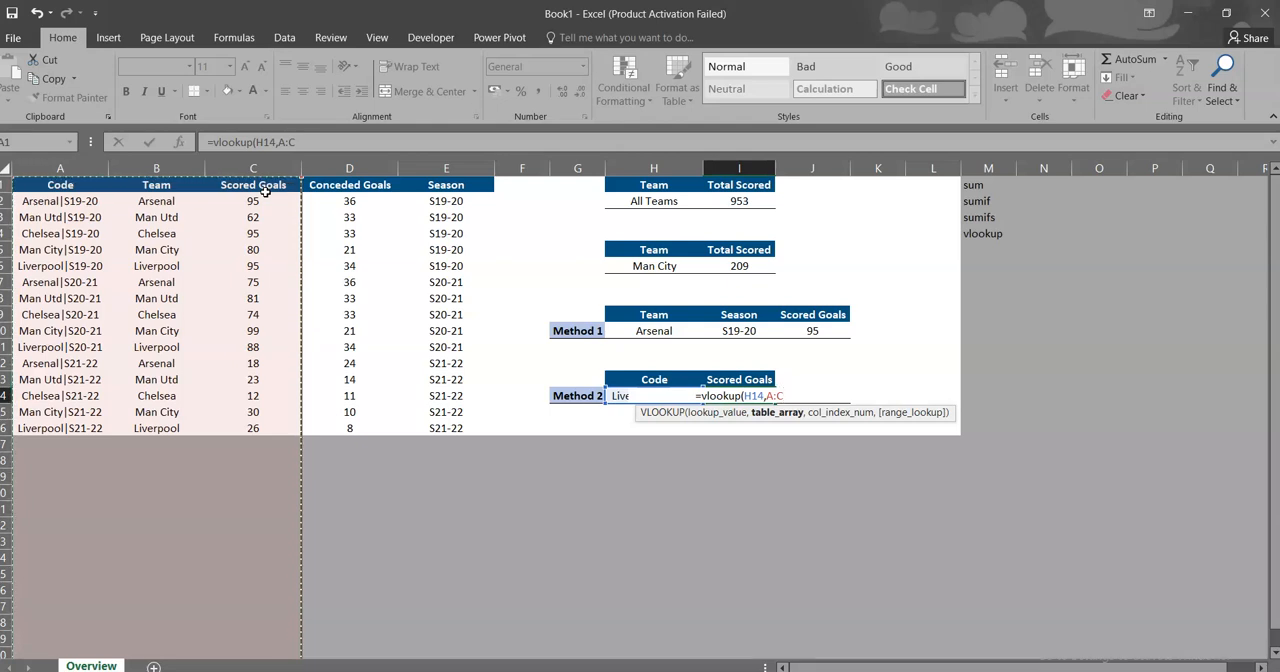
pyautogui.write(',3')
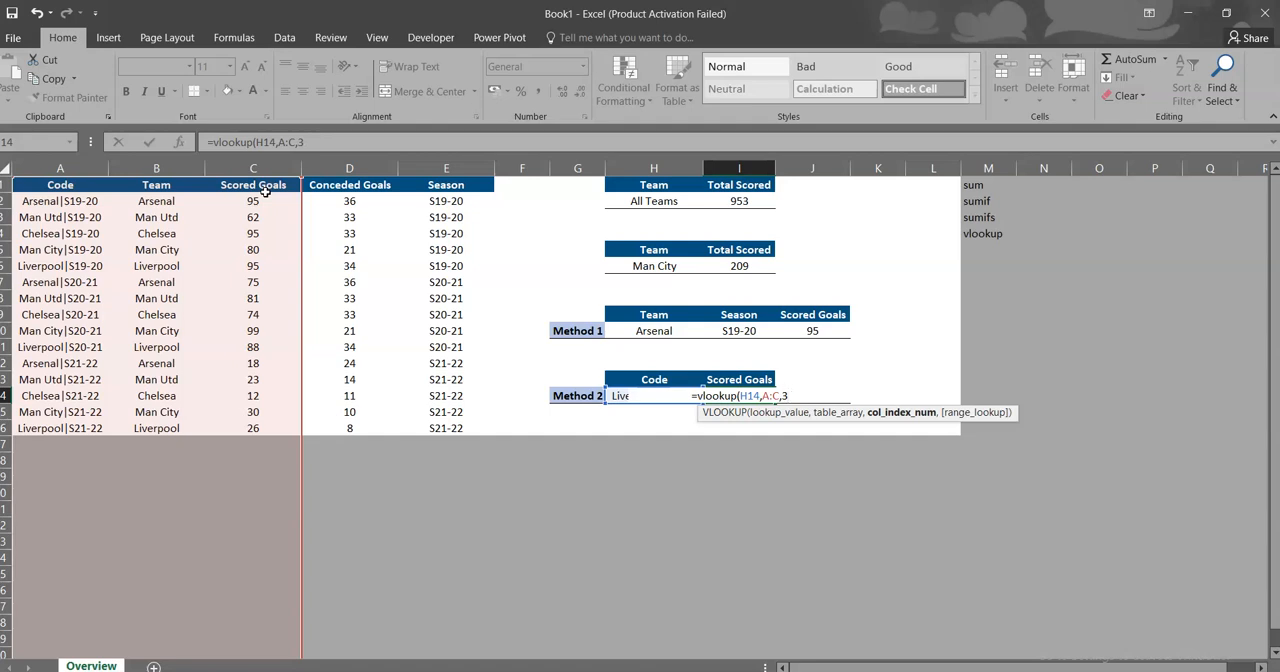
pyautogui.write(',false')
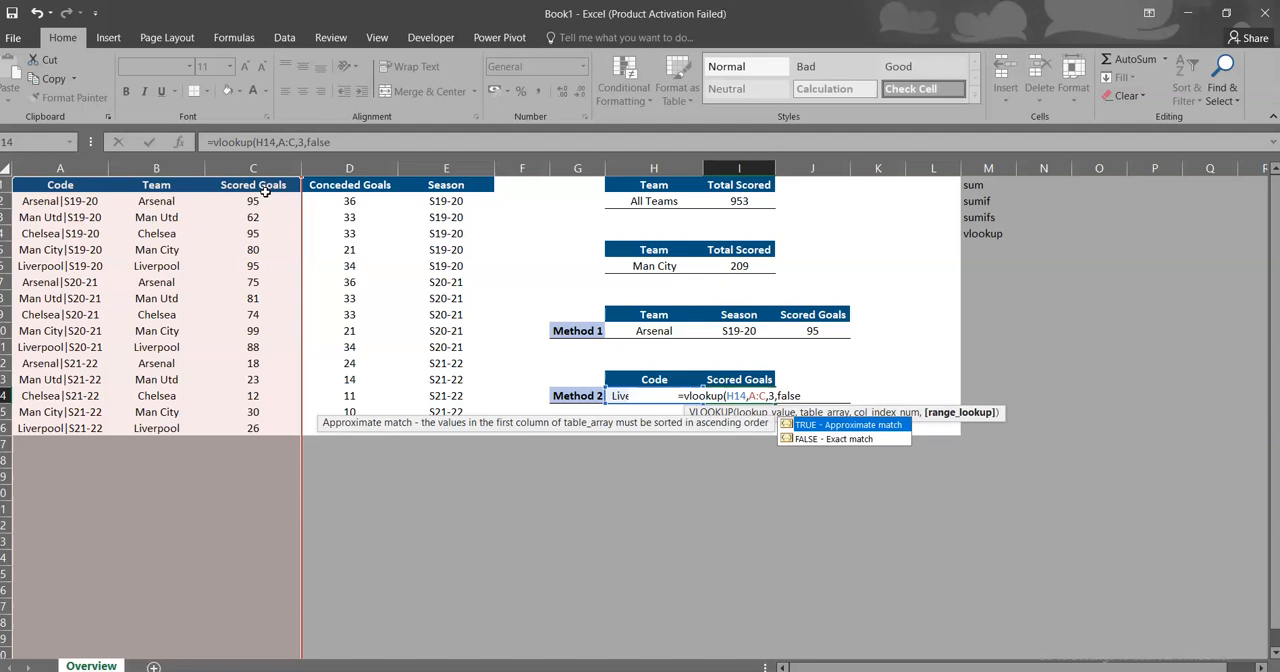
pyautogui.write(')')
pyautogui.press('Return')
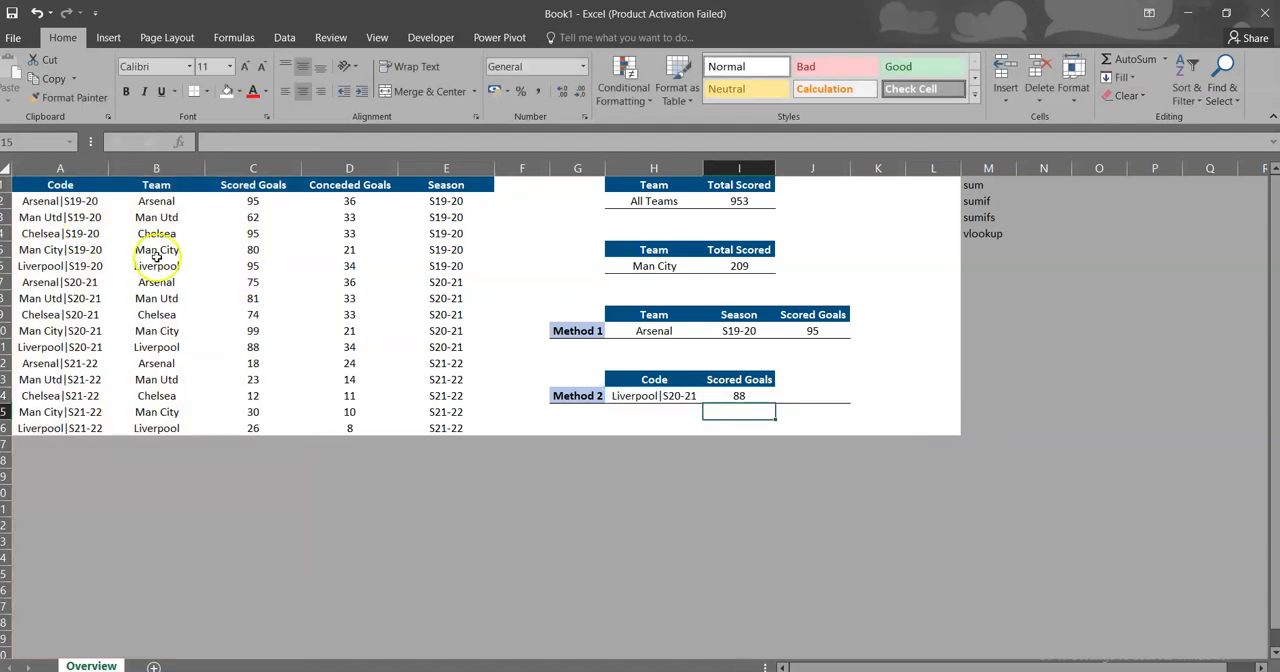
pyautogui.moveTo(53, 347); pyautogui.dragTo(243, 346)
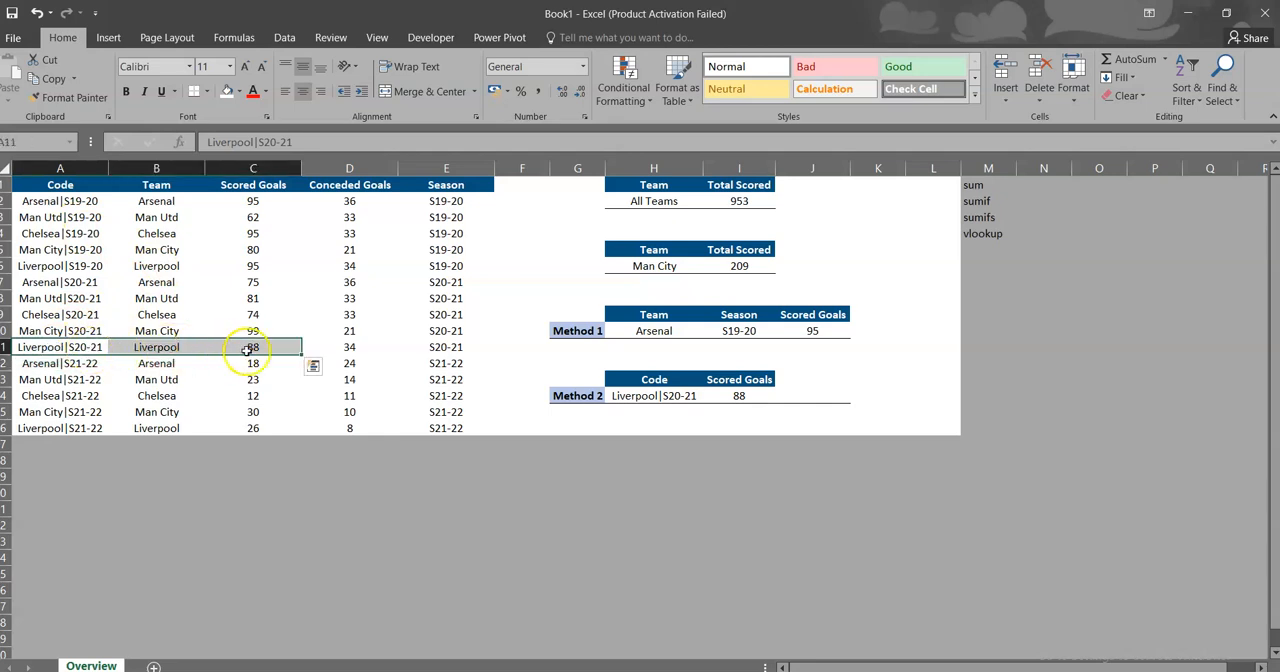
pyautogui.click(432, 443)
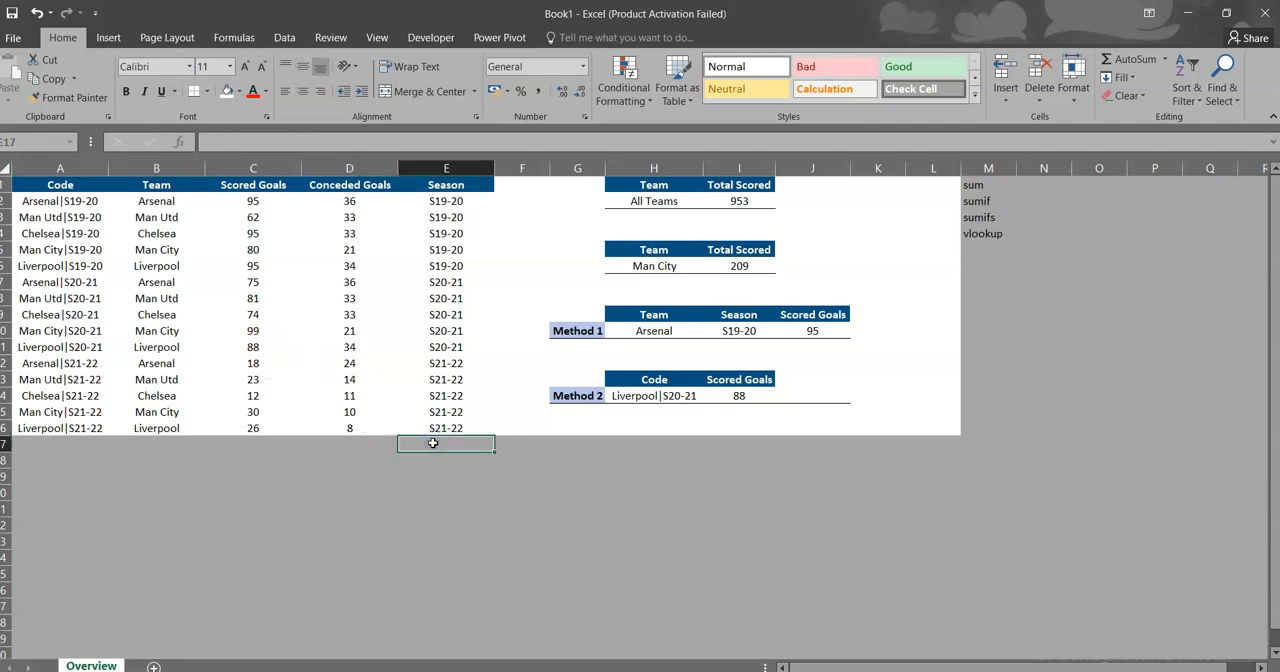